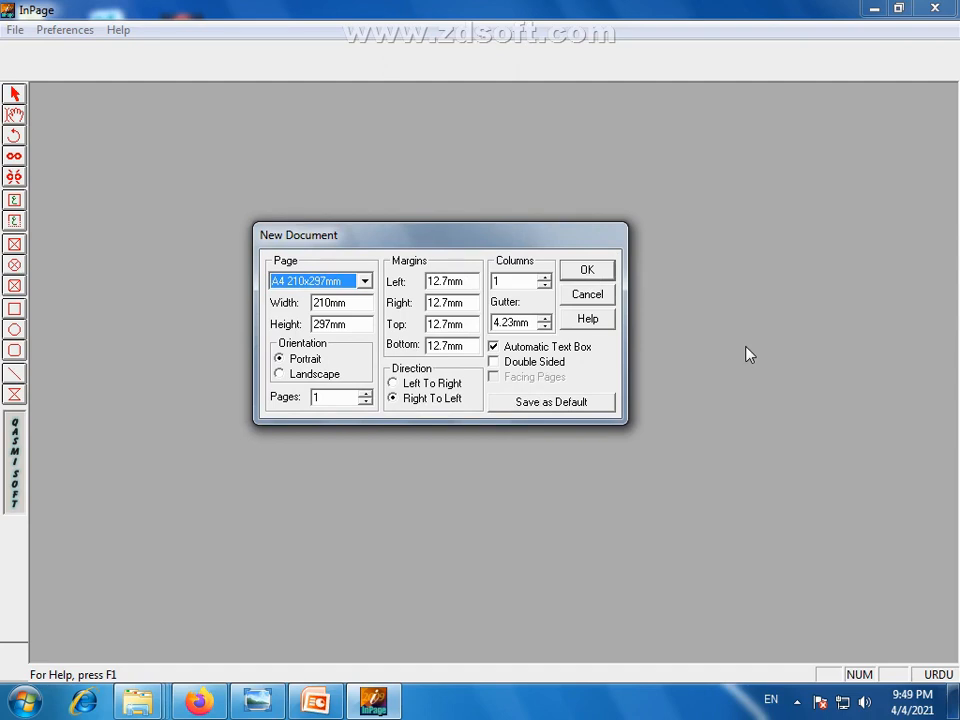
Look through the preset page sizes offered for the new document
left_click_drag(470, 238, 491, 238)
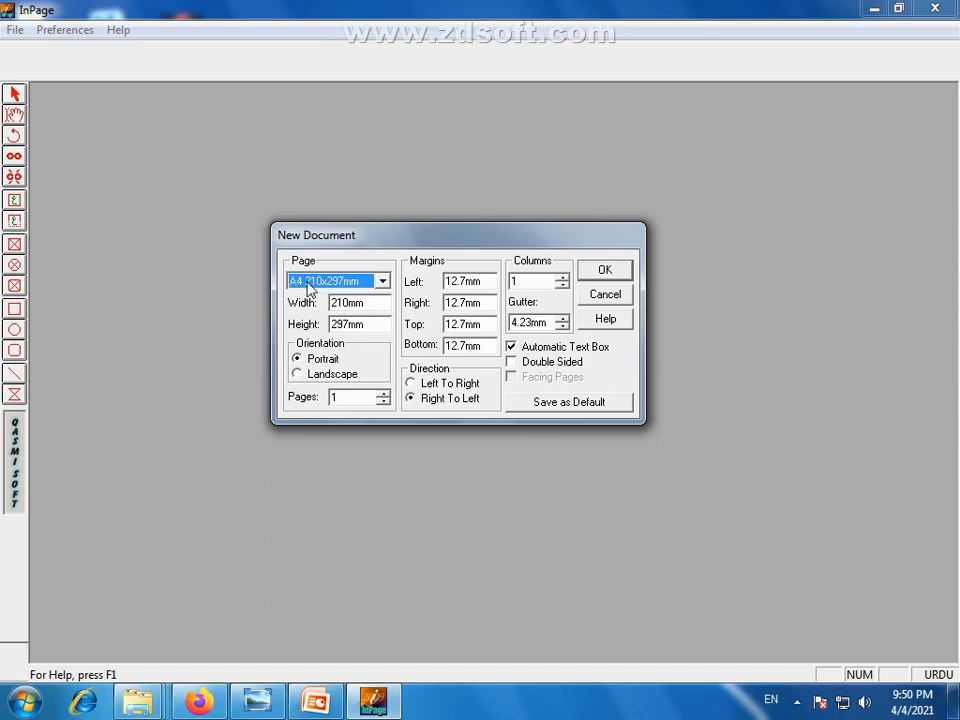
left_click(382, 284)
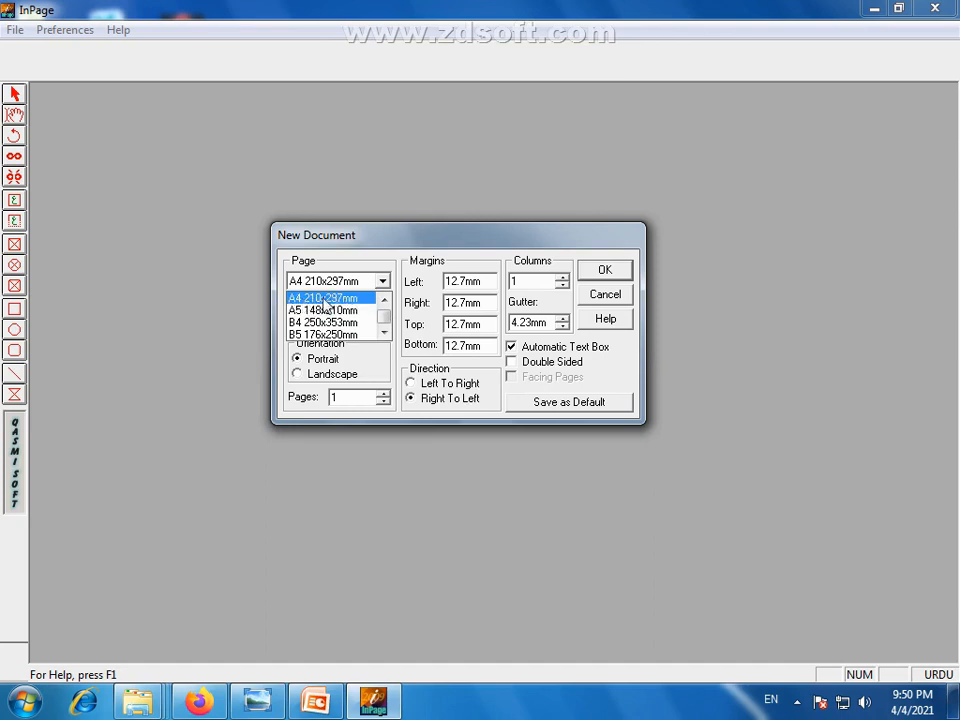
left_click(383, 299)
left_click(383, 299)
left_click(383, 299)
left_click(383, 300)
left_click(383, 300)
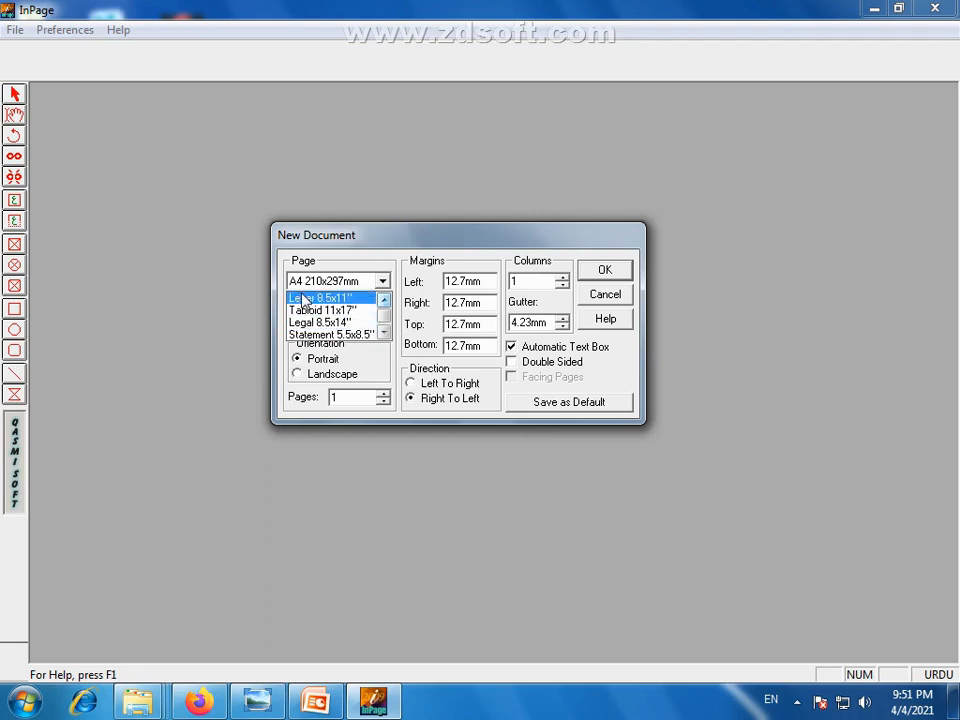
left_click(362, 258)
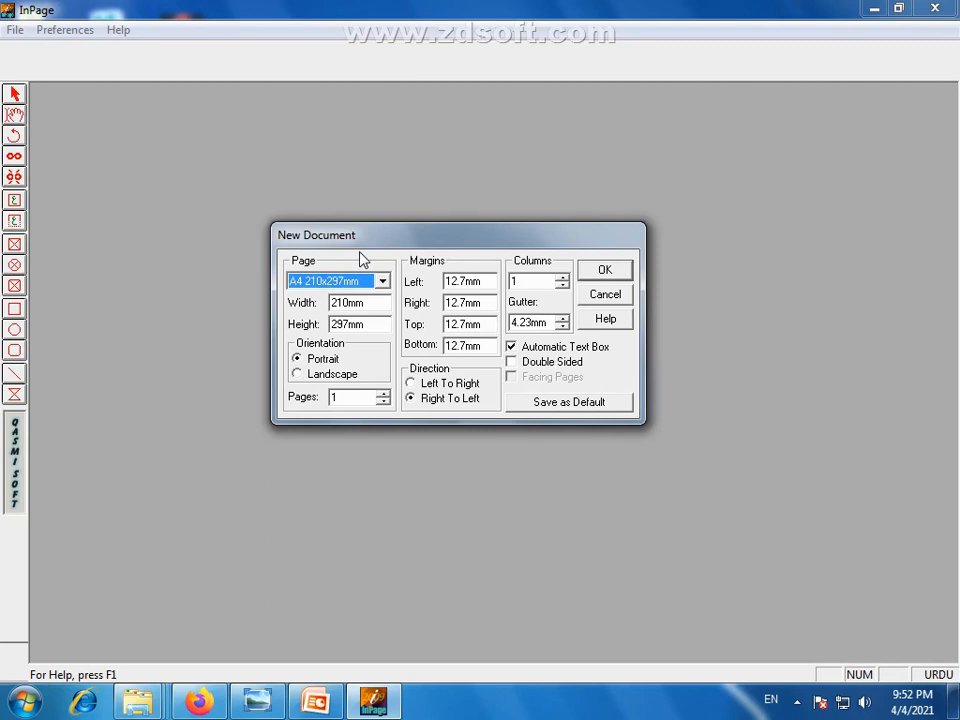
Choose a custom page size and set both the width and height to 250 mm
left_click(382, 281)
left_click(384, 332)
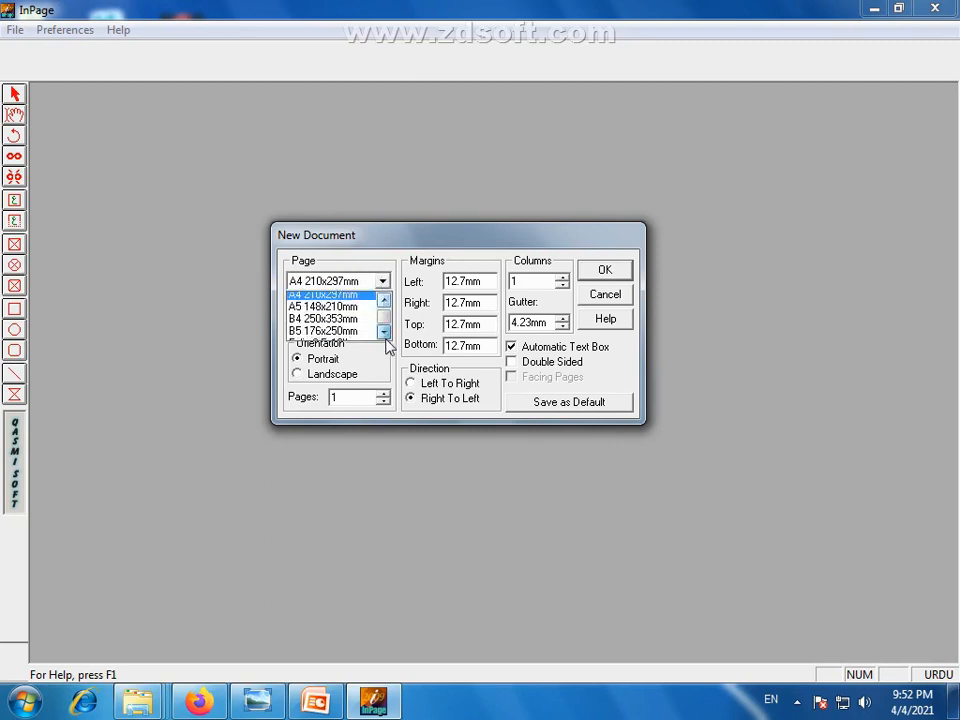
left_click(384, 333)
left_click(384, 333)
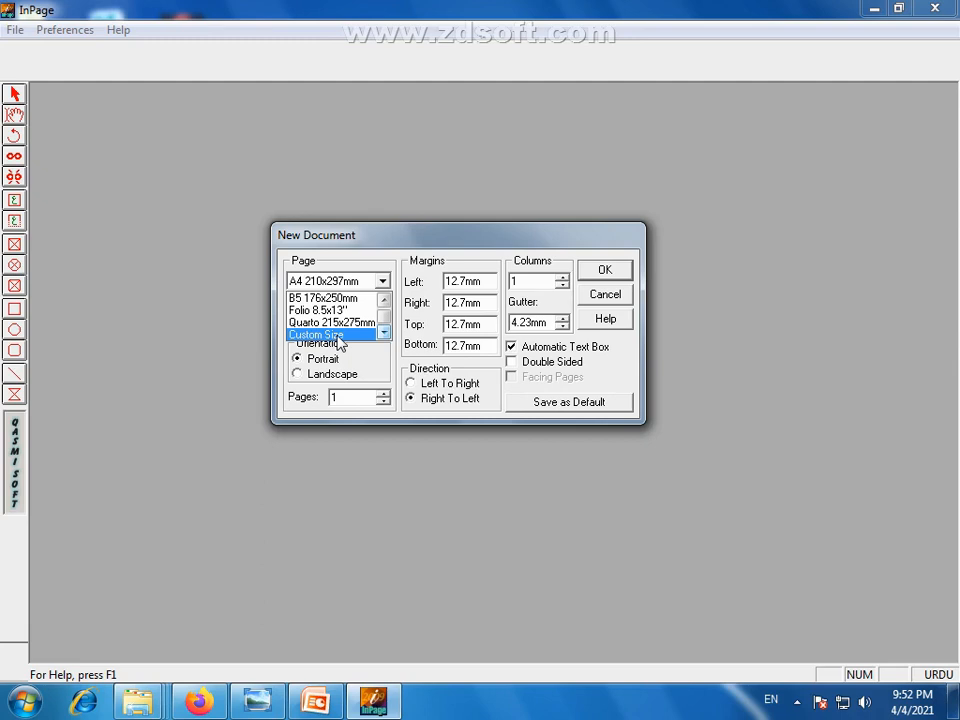
left_click(337, 335)
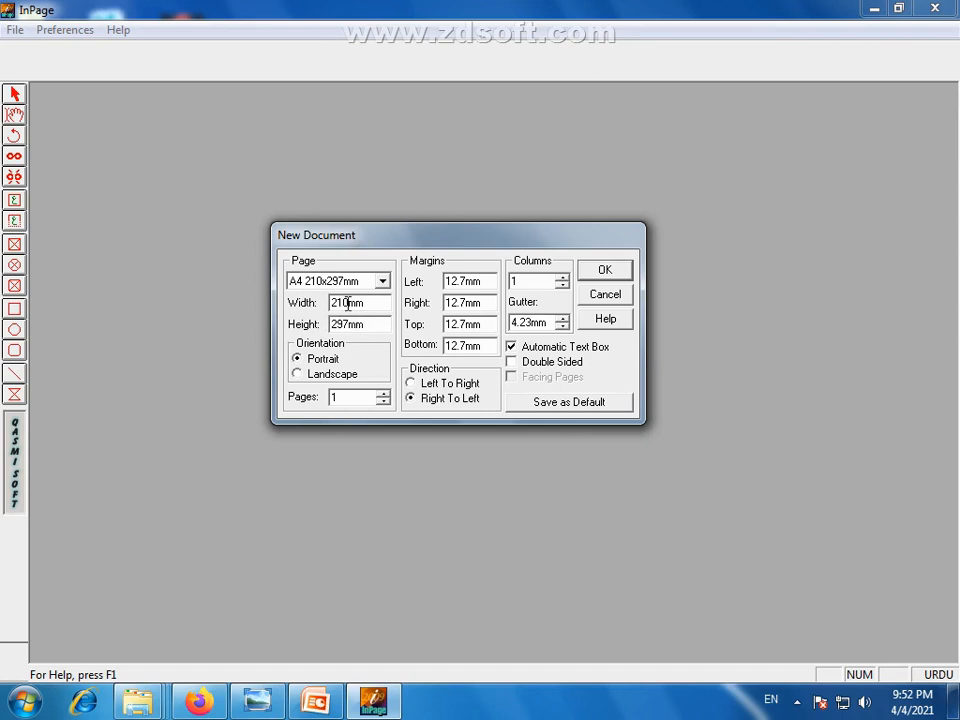
left_click_drag(350, 303, 338, 305)
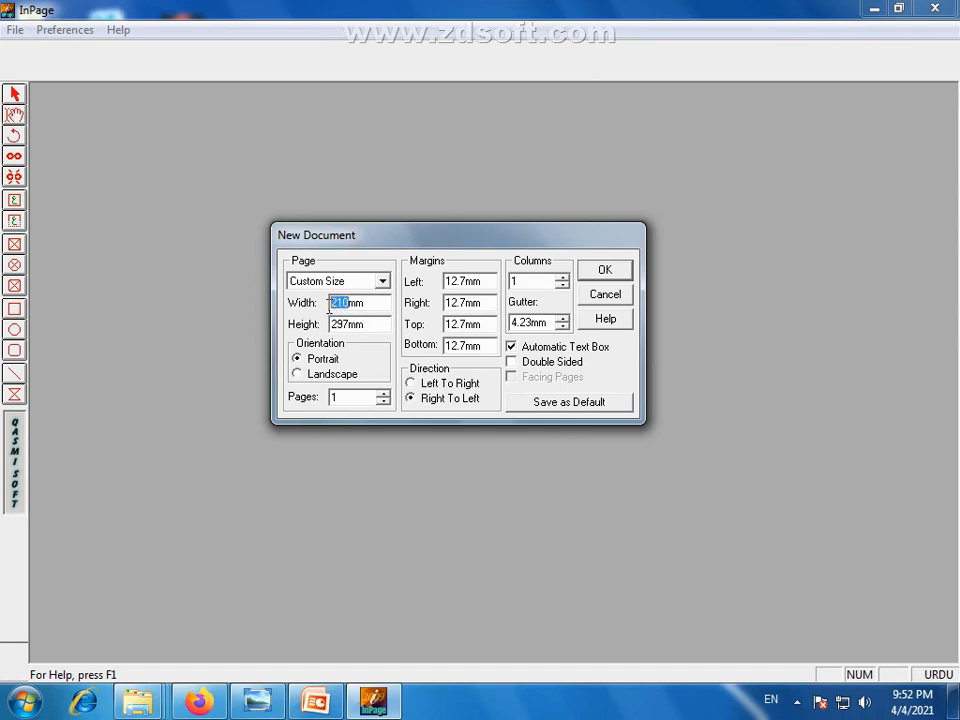
type("2")
left_click_drag(348, 318, 325, 322)
type("2")
double_click(367, 328)
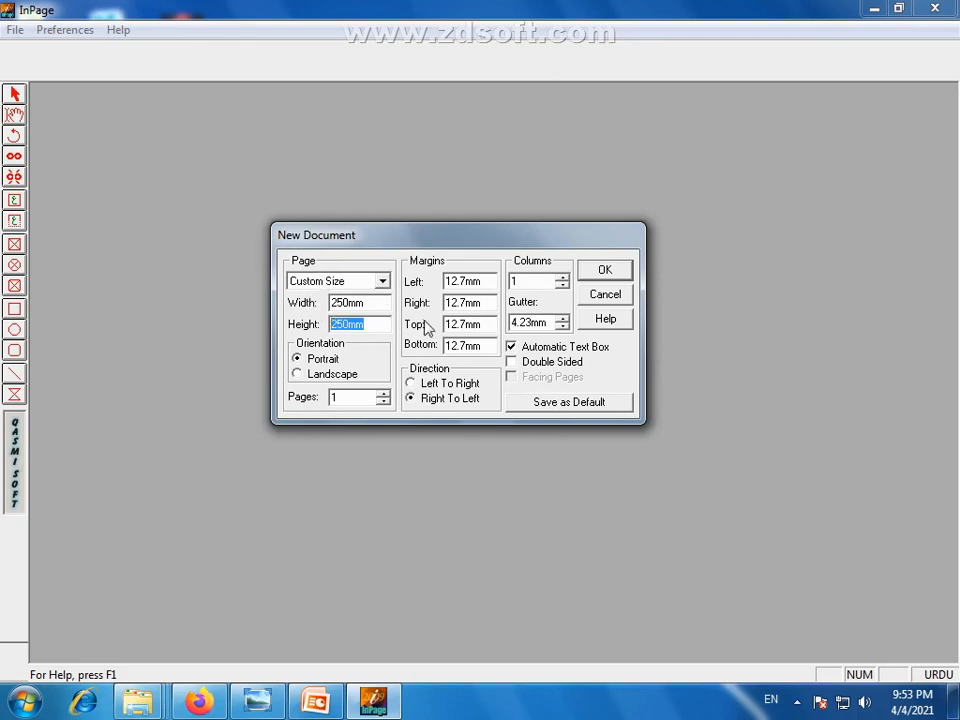
left_click(368, 325)
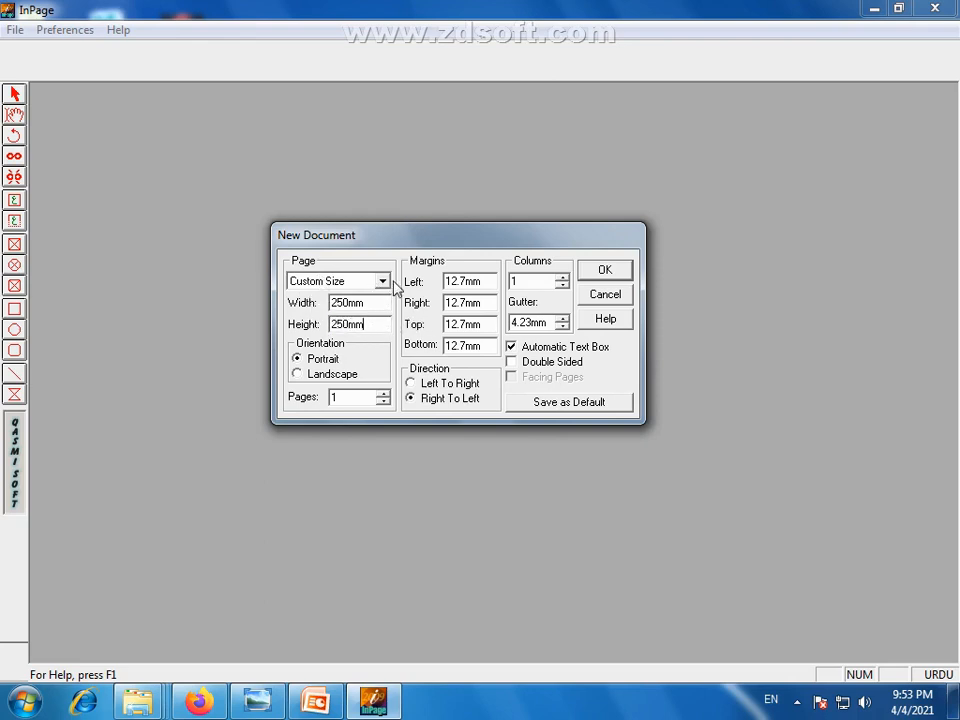
Set the page size to A4 210x297mm, create the portrait document and view its page layout
left_click(386, 283)
left_click(386, 285)
left_click_drag(368, 325, 317, 324)
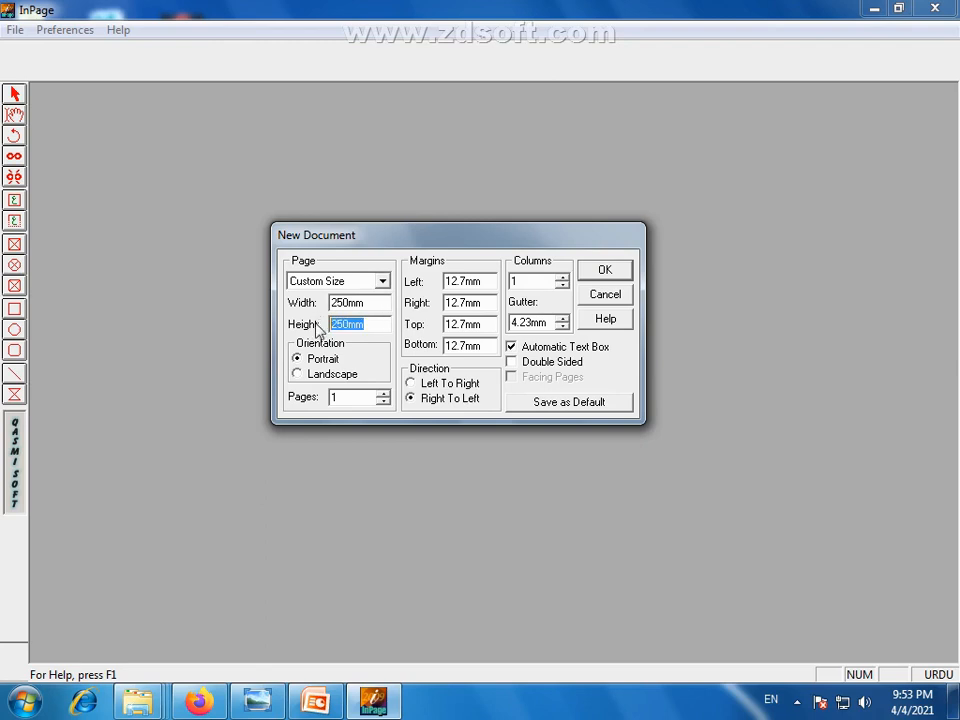
left_click(382, 282)
left_click(383, 301)
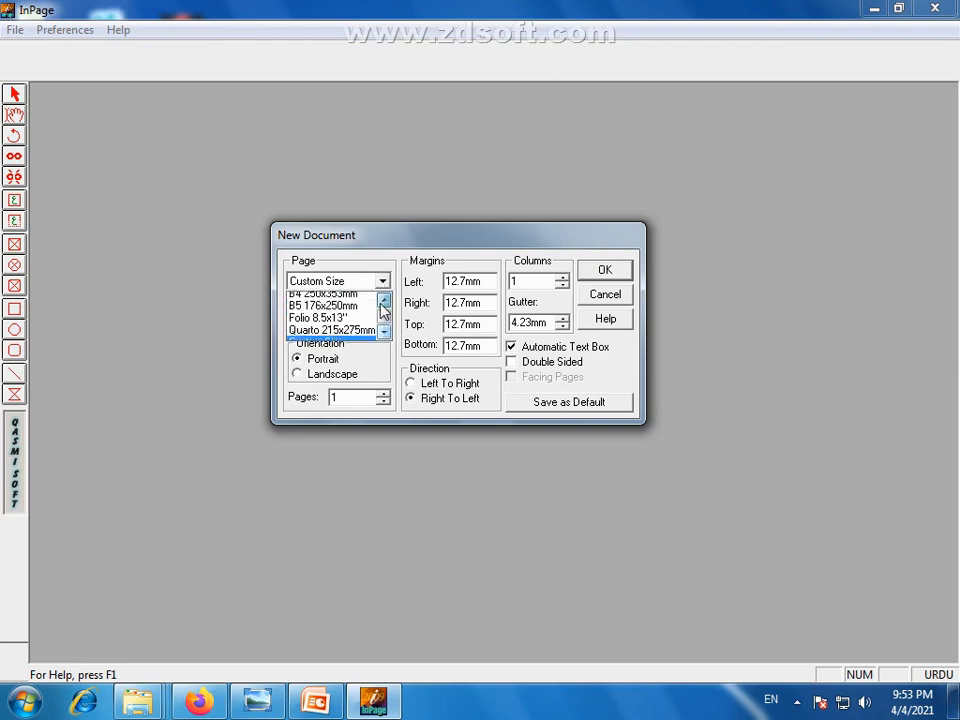
left_click(383, 301)
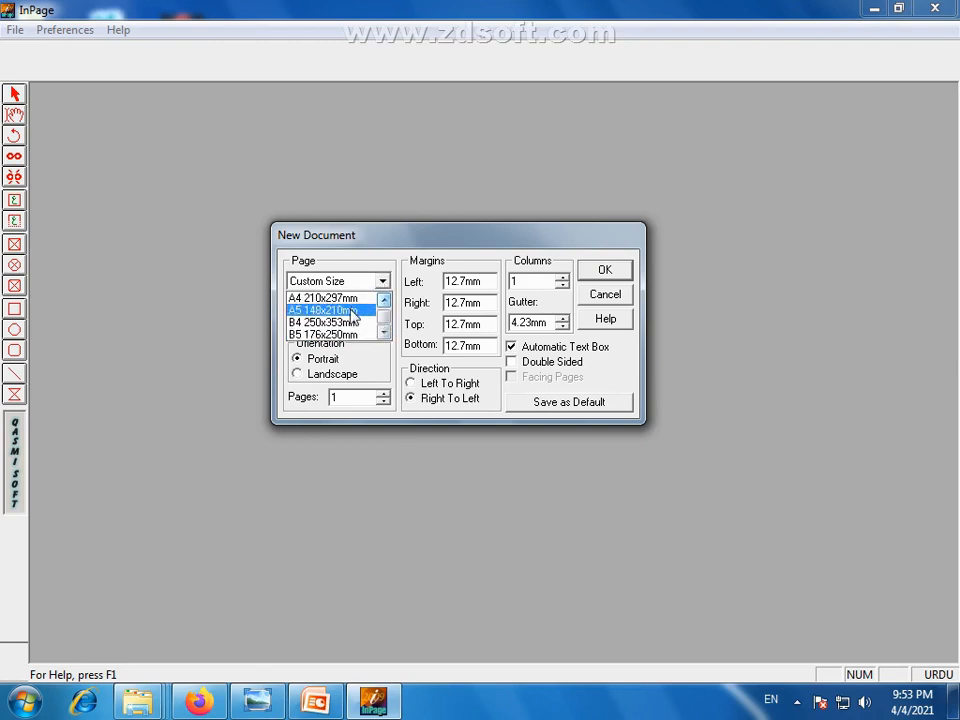
left_click(338, 296)
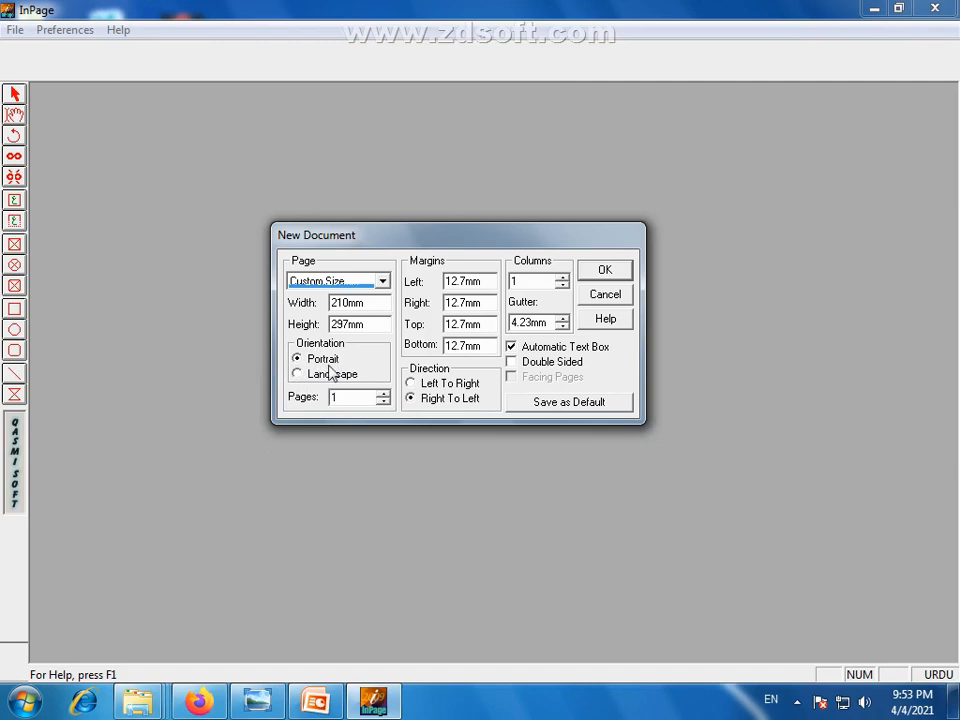
left_click(604, 272)
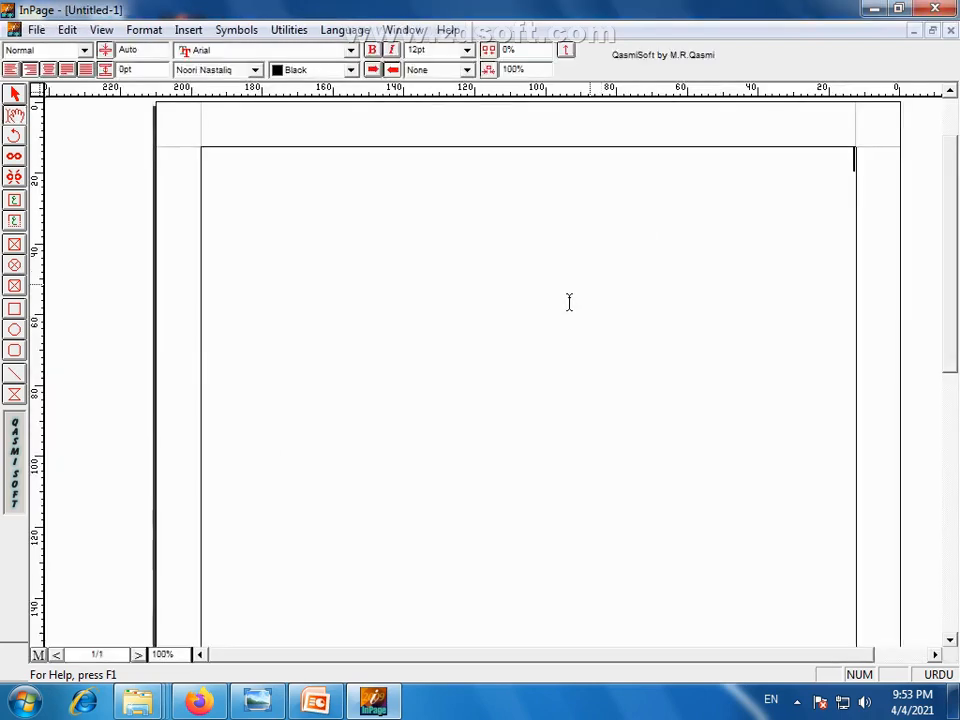
left_click(107, 30)
left_click(120, 75)
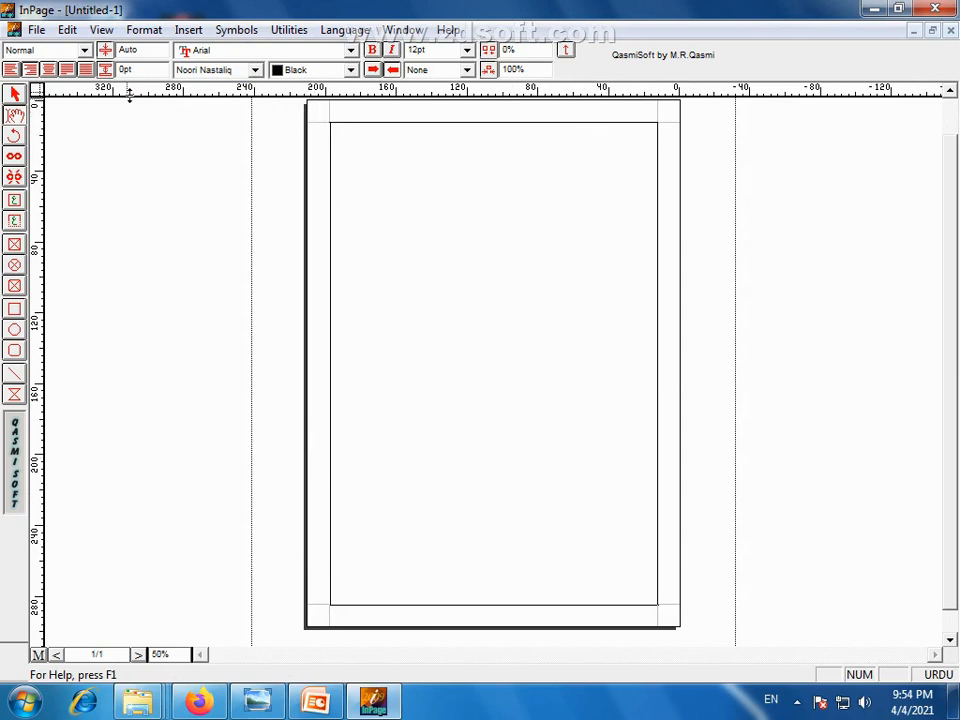
Close the portrait document and create a new A4 document in landscape orientation
left_click(951, 30)
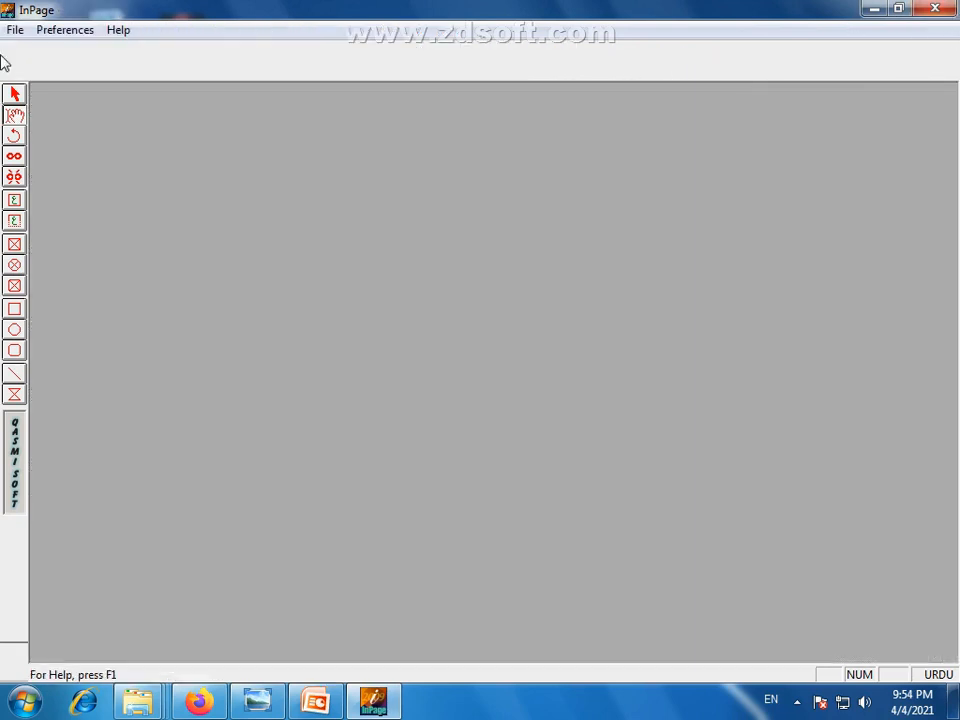
left_click(15, 30)
left_click(35, 51)
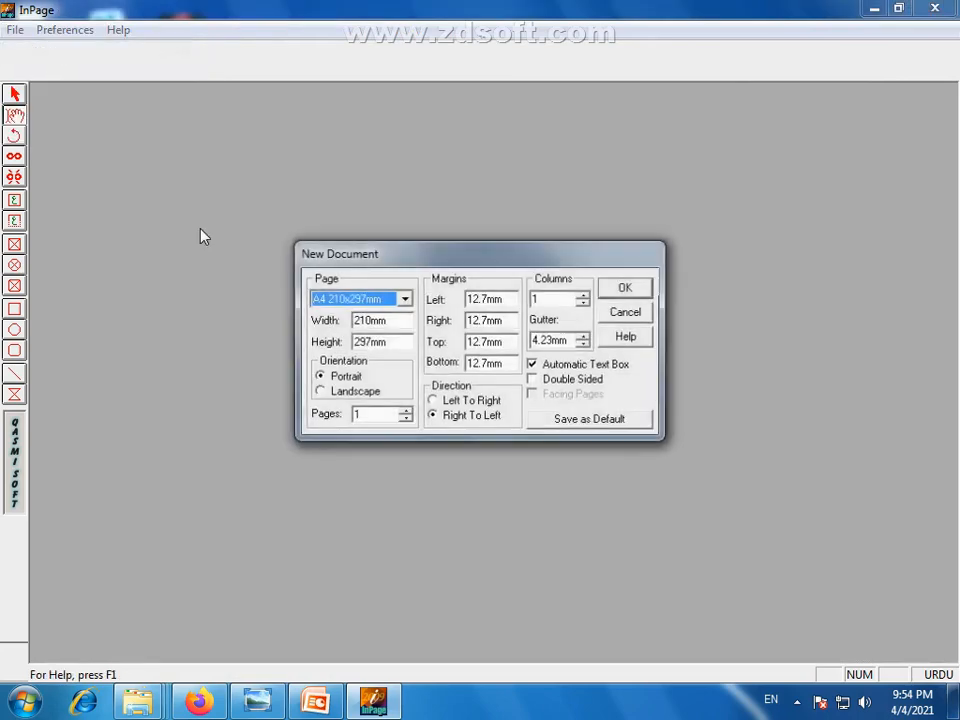
left_click(320, 393)
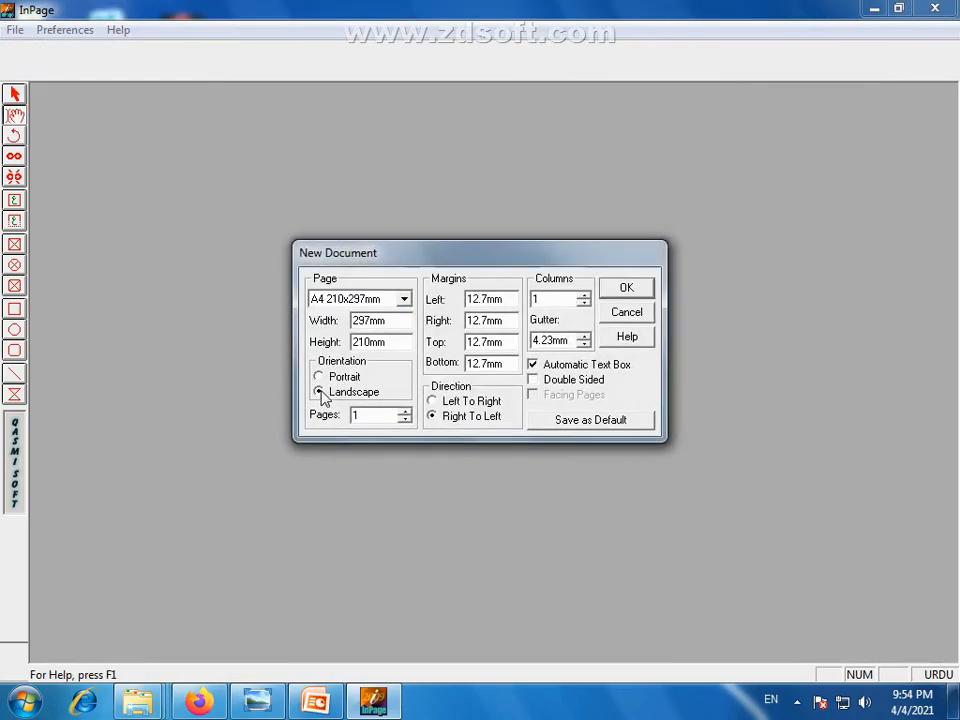
left_click(644, 293)
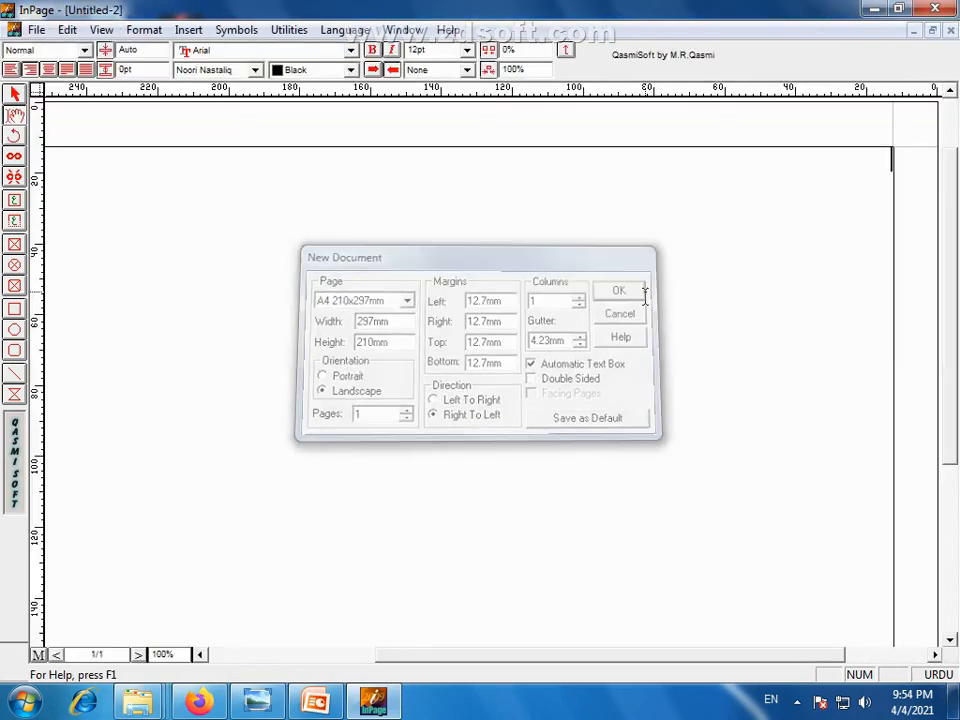
left_click(101, 29)
left_click(112, 72)
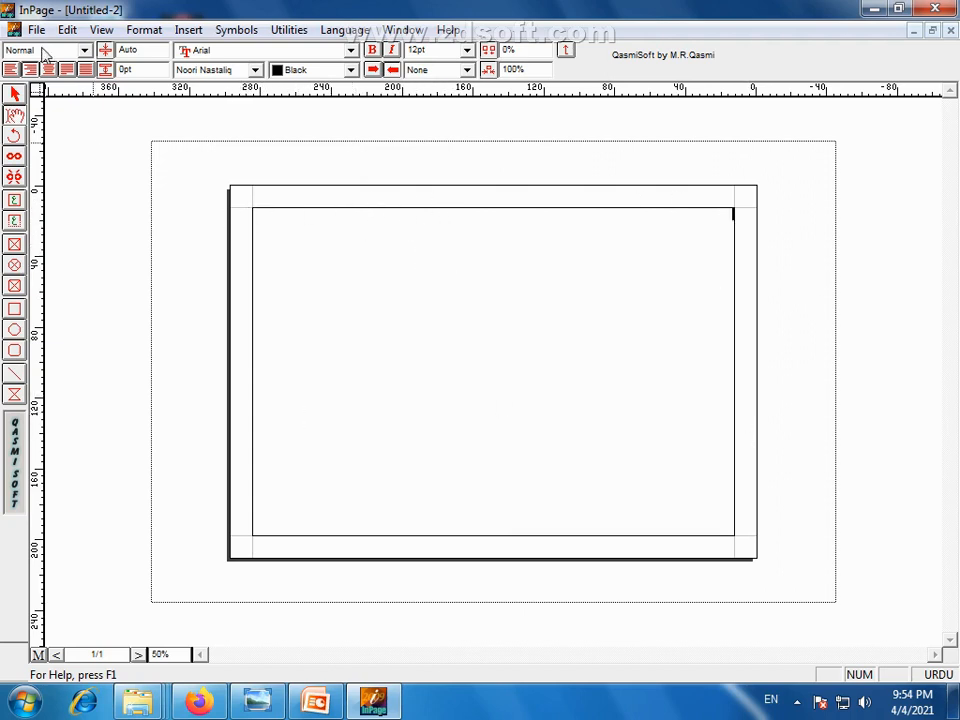
Close the landscape document and create a new A4 portrait document with 5 pages
left_click(950, 30)
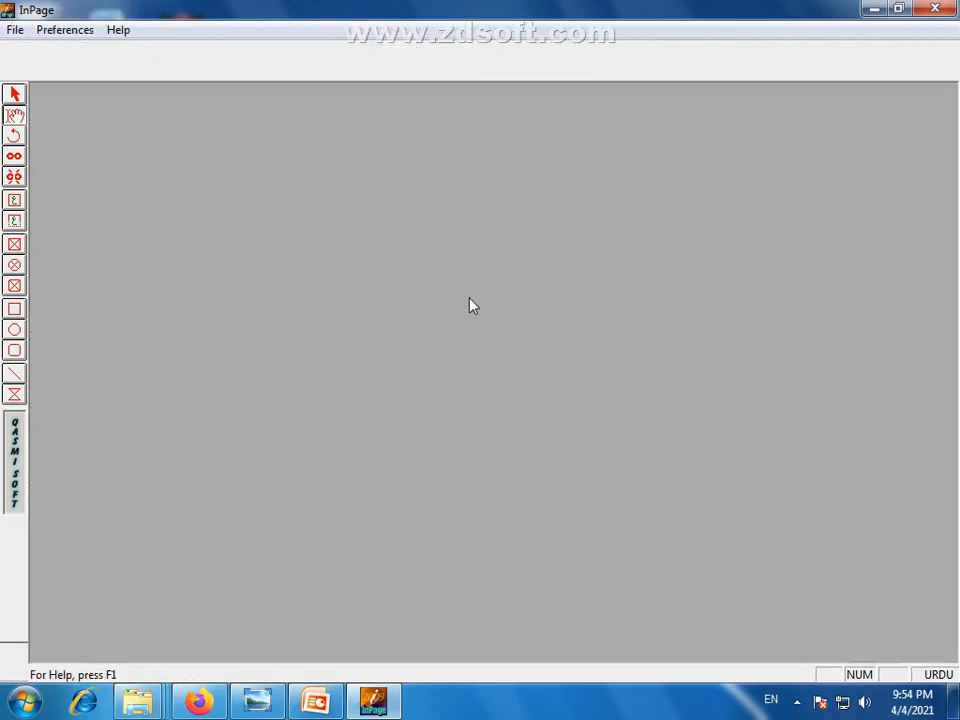
left_click(15, 30)
left_click(30, 51)
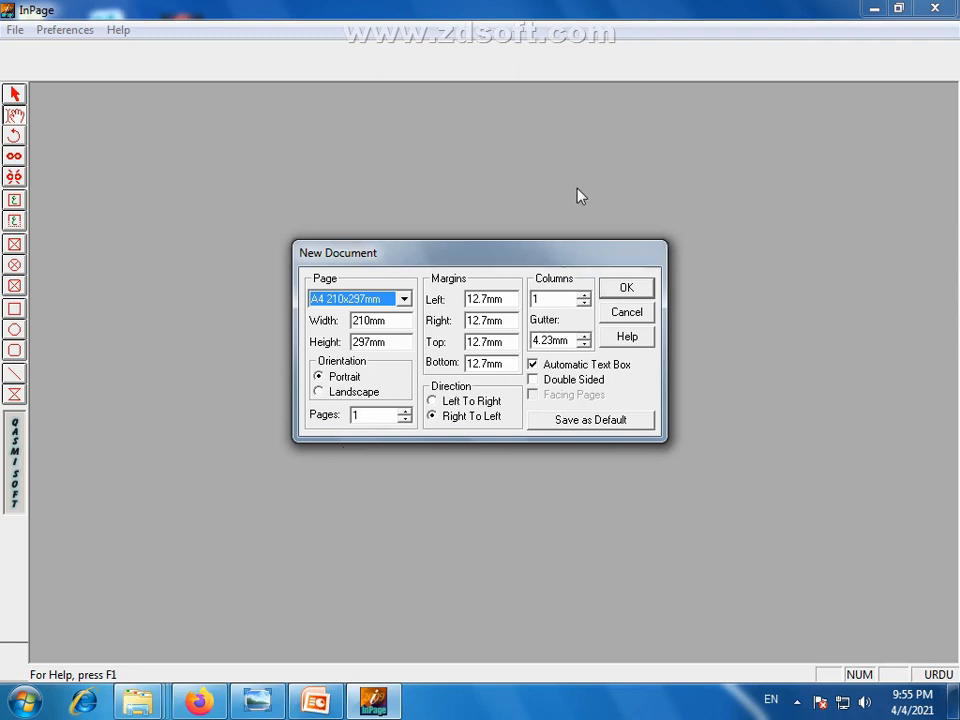
left_click_drag(366, 420, 346, 422)
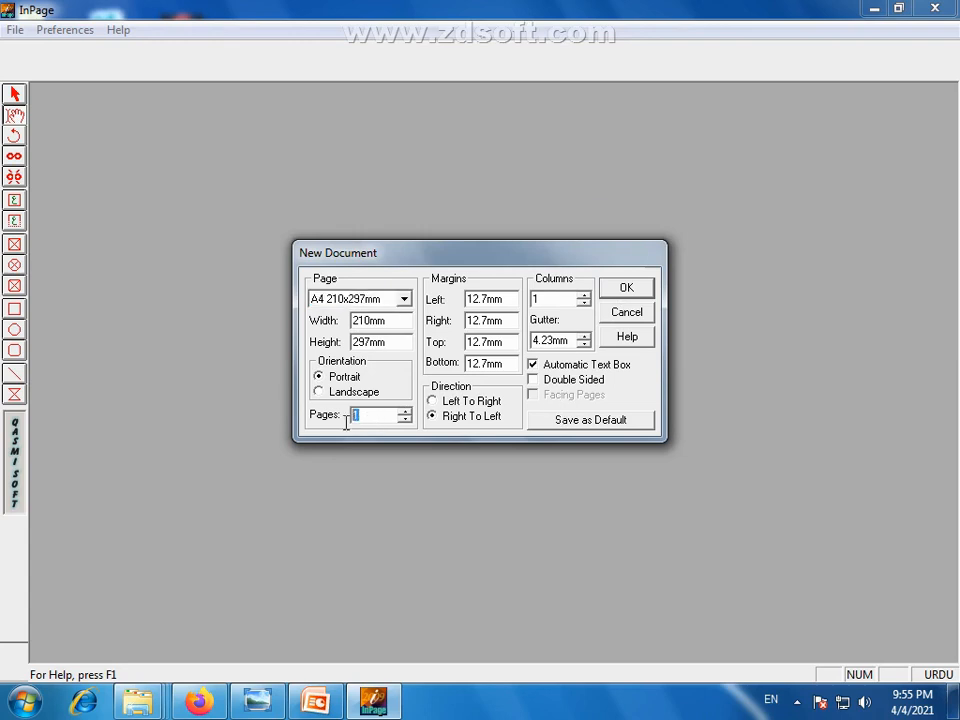
left_click(404, 411)
left_click(364, 416)
left_click(624, 292)
mouse_move(113, 658)
left_mouse_down()
mouse_move(90, 662)
mouse_move(113, 654)
left_mouse_up()
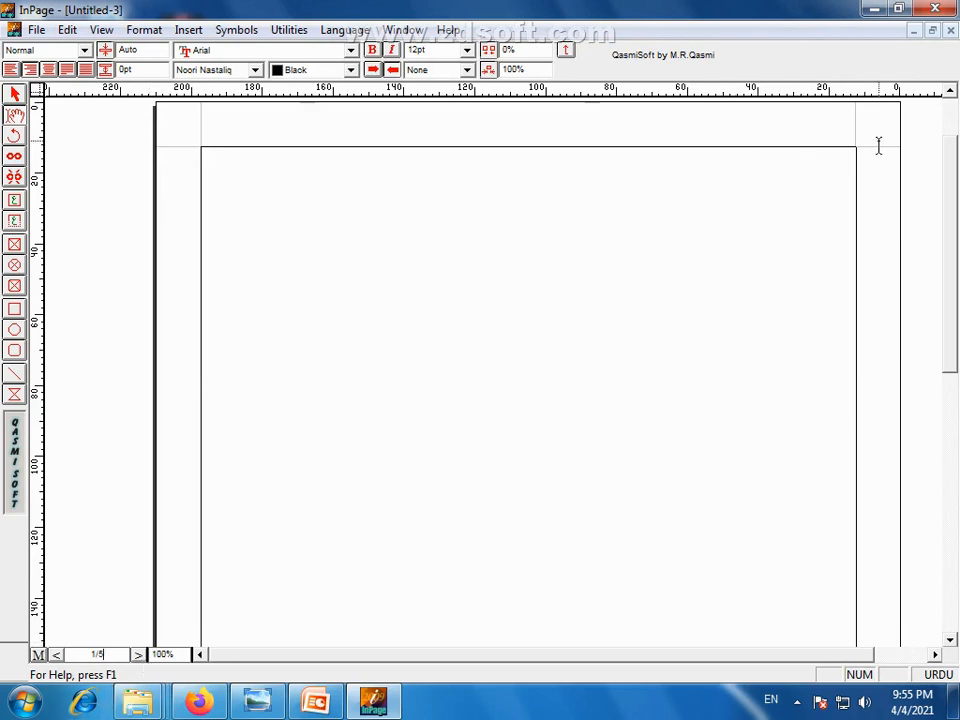
Close the five-page document and create a single-page A4 portrait document with the default 12.7 mm margins
left_click(950, 31)
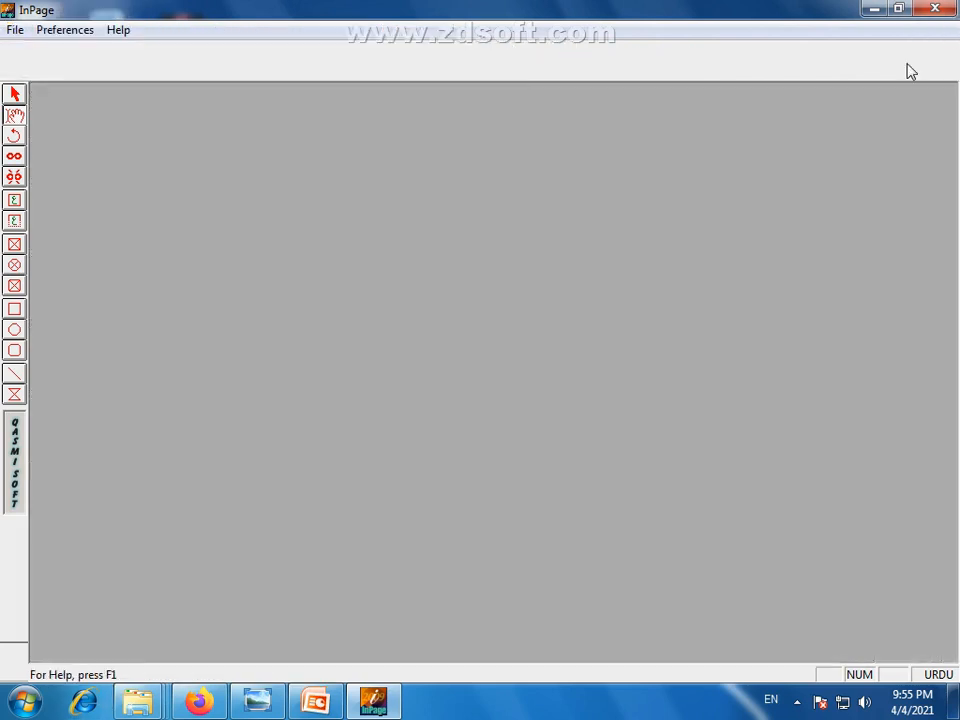
left_click(15, 29)
left_click(32, 52)
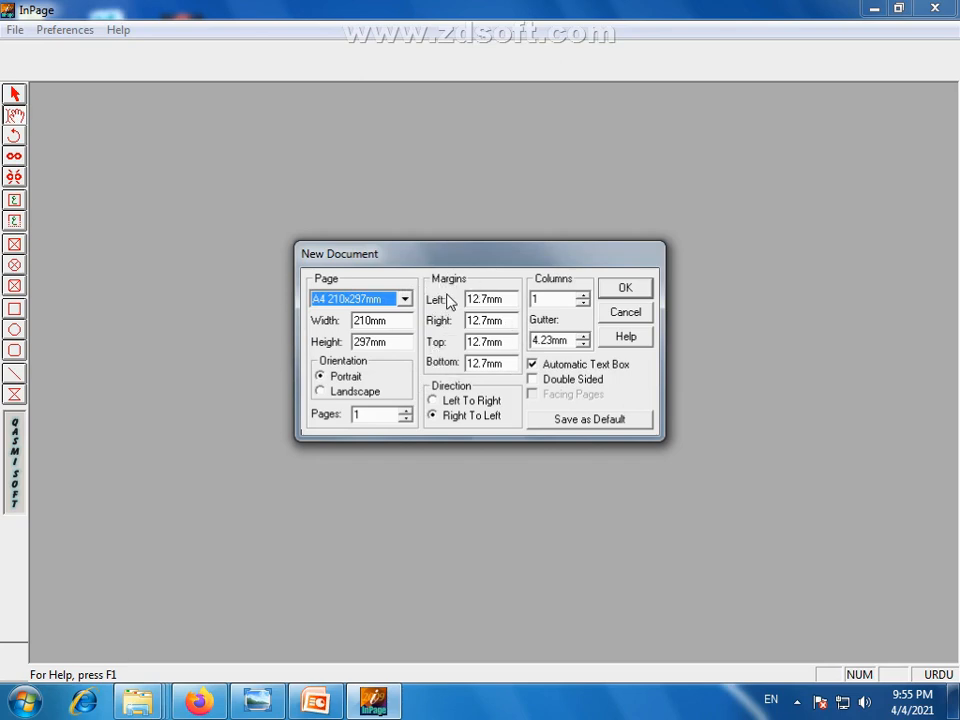
left_click(625, 289)
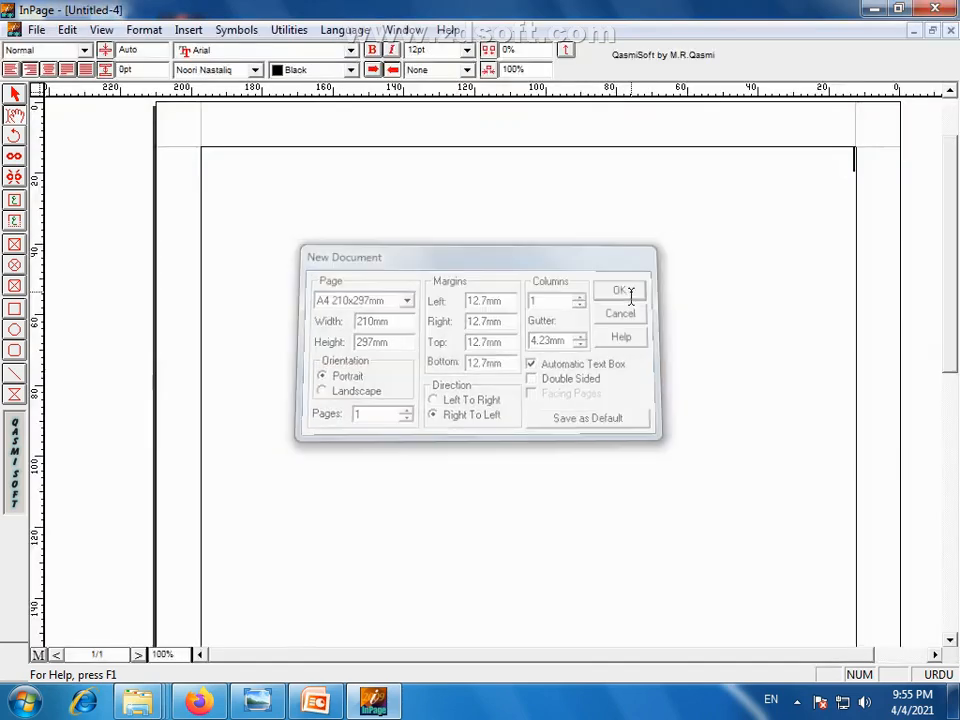
left_click(101, 29)
left_click(116, 71)
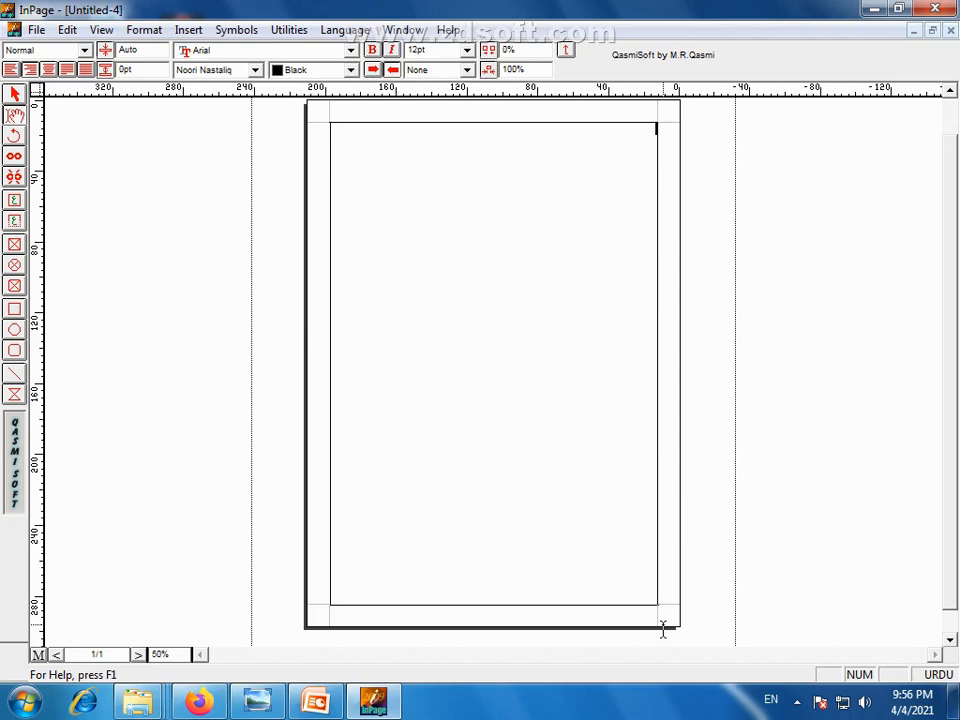
Close the default-margin document and create a new A4 portrait document with a 50 mm top margin
left_click(36, 29)
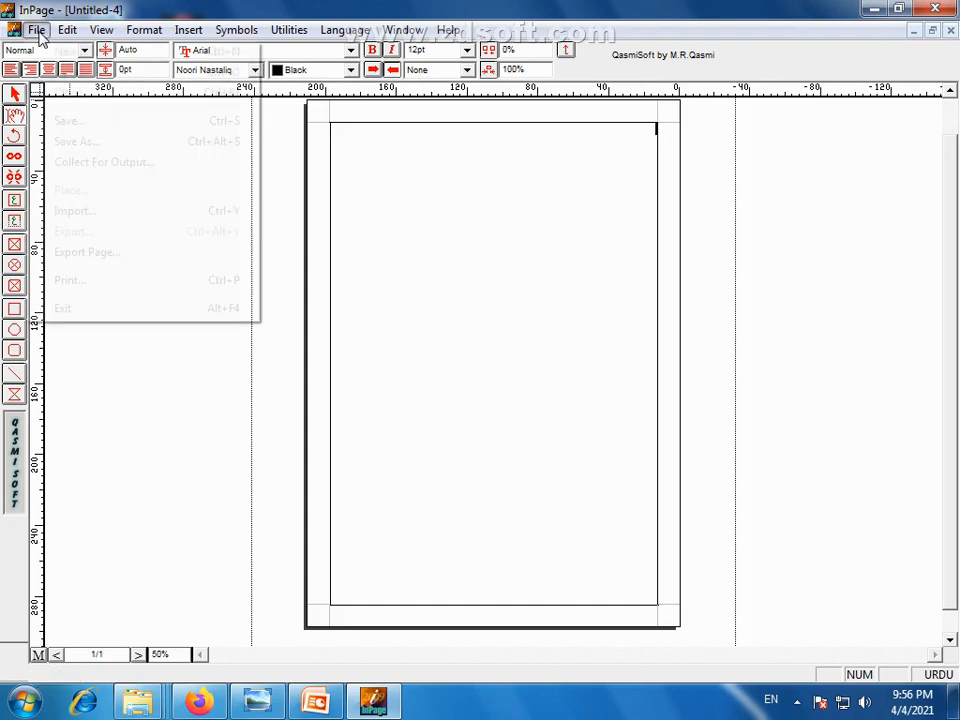
left_click(951, 31)
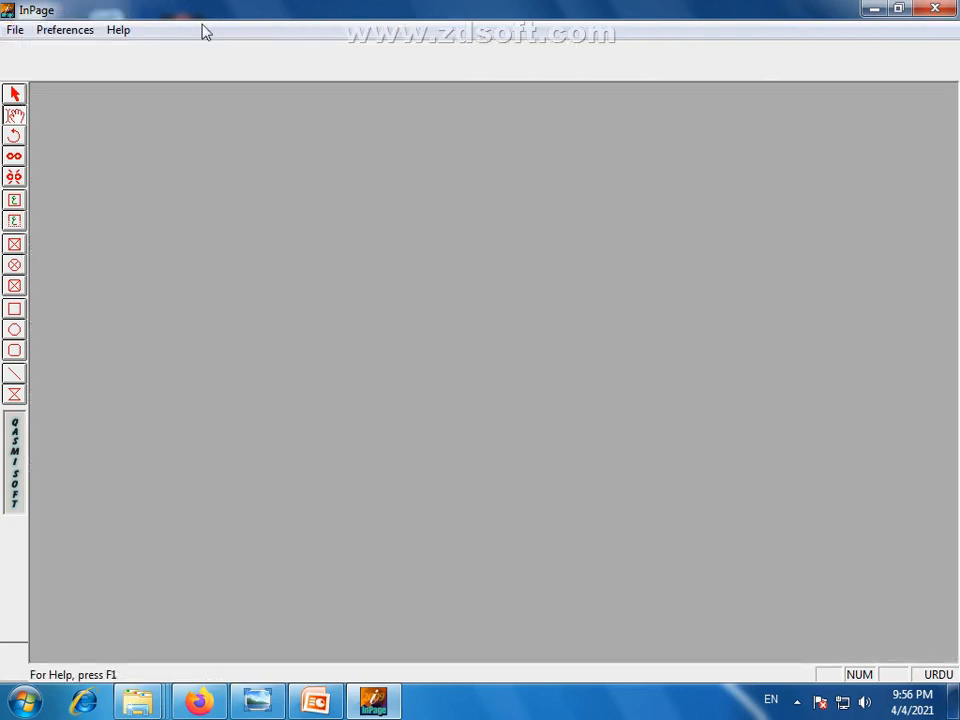
left_click(22, 30)
left_click(13, 52)
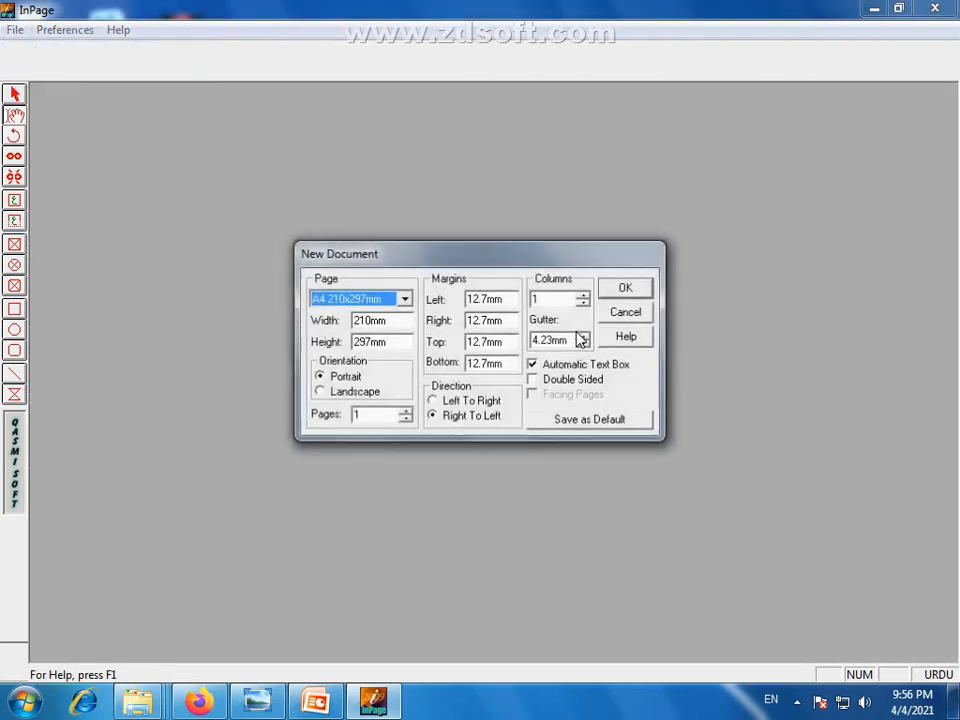
left_click(506, 299)
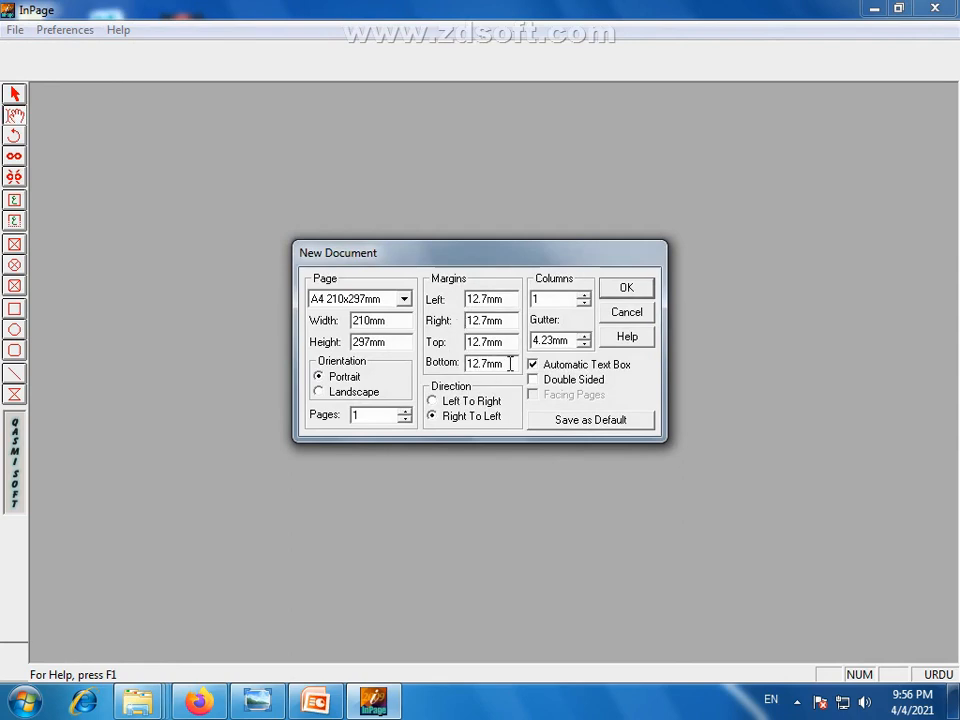
left_click_drag(505, 366, 473, 302)
left_click(500, 343)
left_click_drag(486, 342, 470, 346)
left_click(485, 342)
left_click_drag(482, 343, 458, 348)
type("50mm")
left_click(628, 292)
left_click_drag(955, 350, 955, 303)
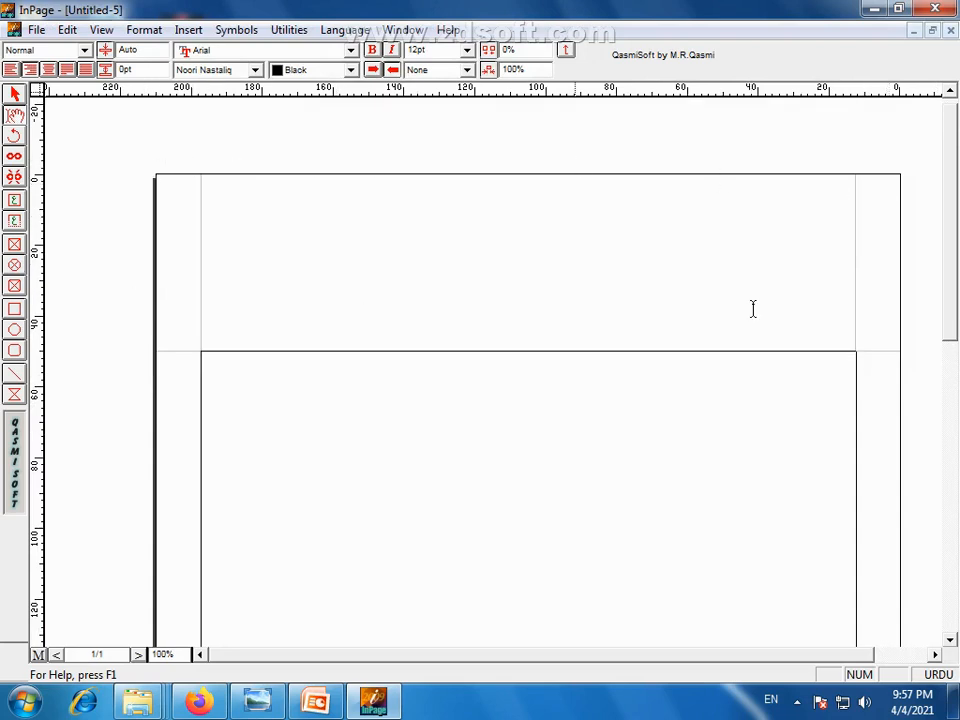
scroll(714, 255, "down", 1)
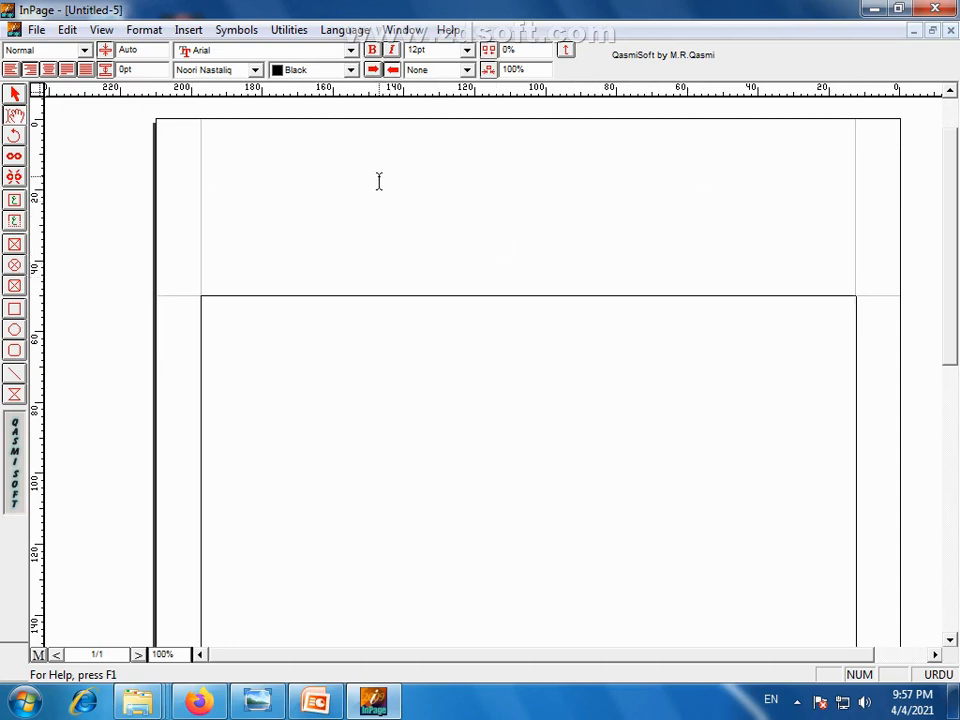
Close the document with the 50 mm top margin and create a new A4 portrait document with default margins and right-to-left direction
left_click(950, 31)
left_click(15, 32)
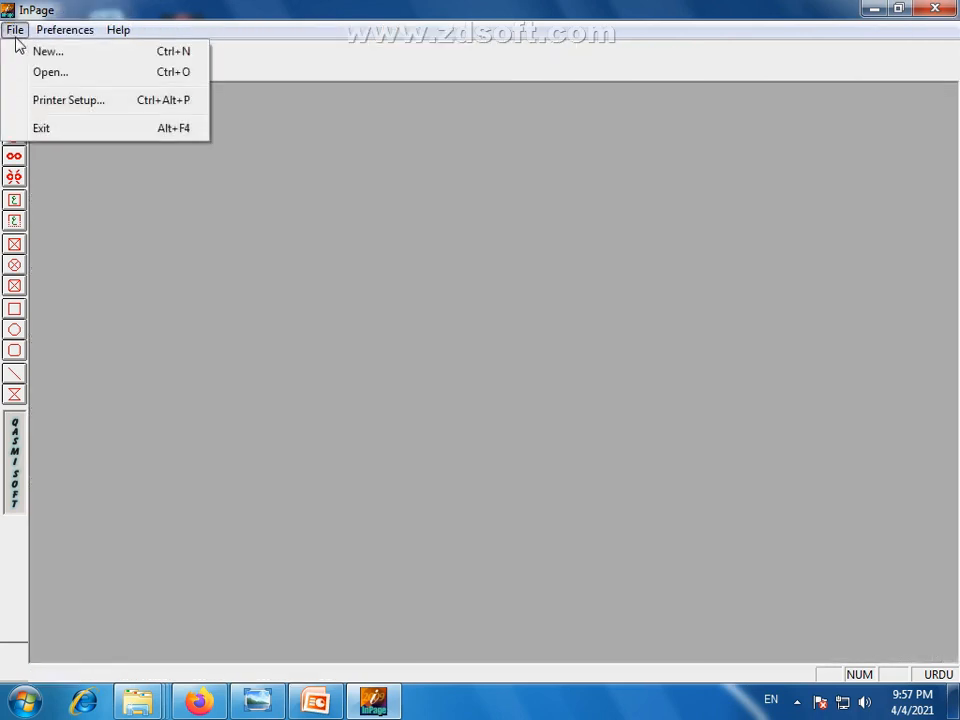
left_click(17, 32)
left_click(15, 32)
left_click(25, 52)
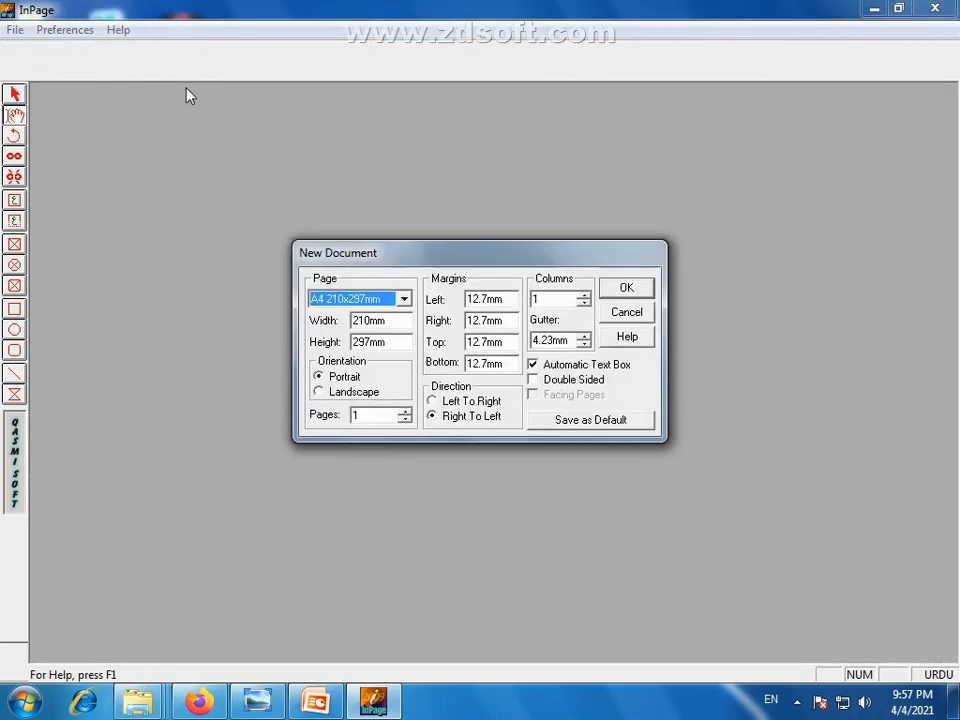
left_click_drag(476, 259, 486, 248)
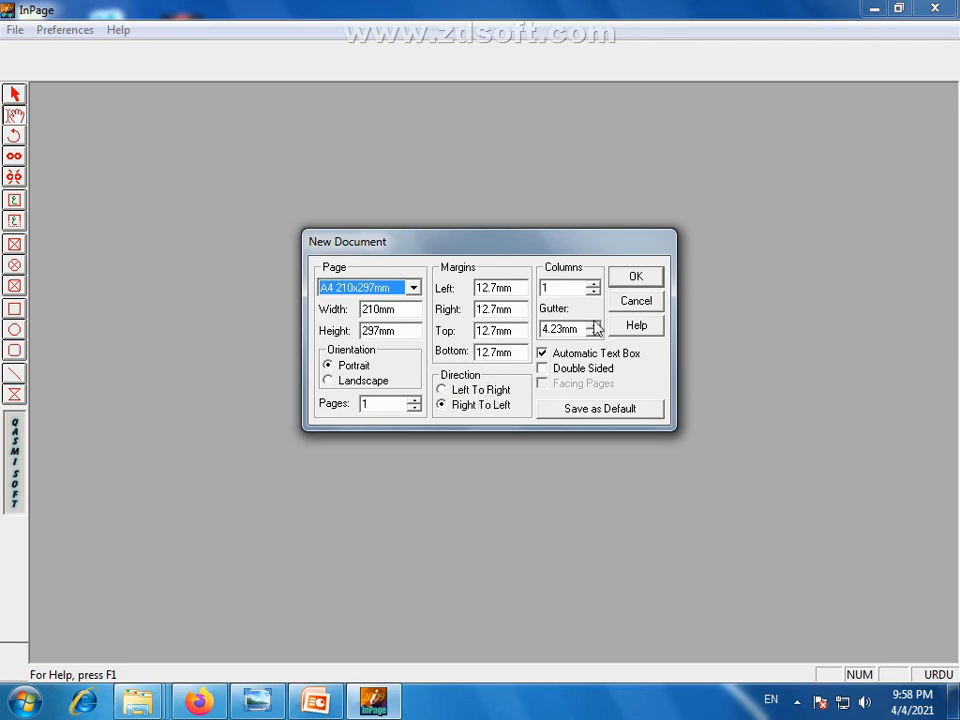
left_click(630, 285)
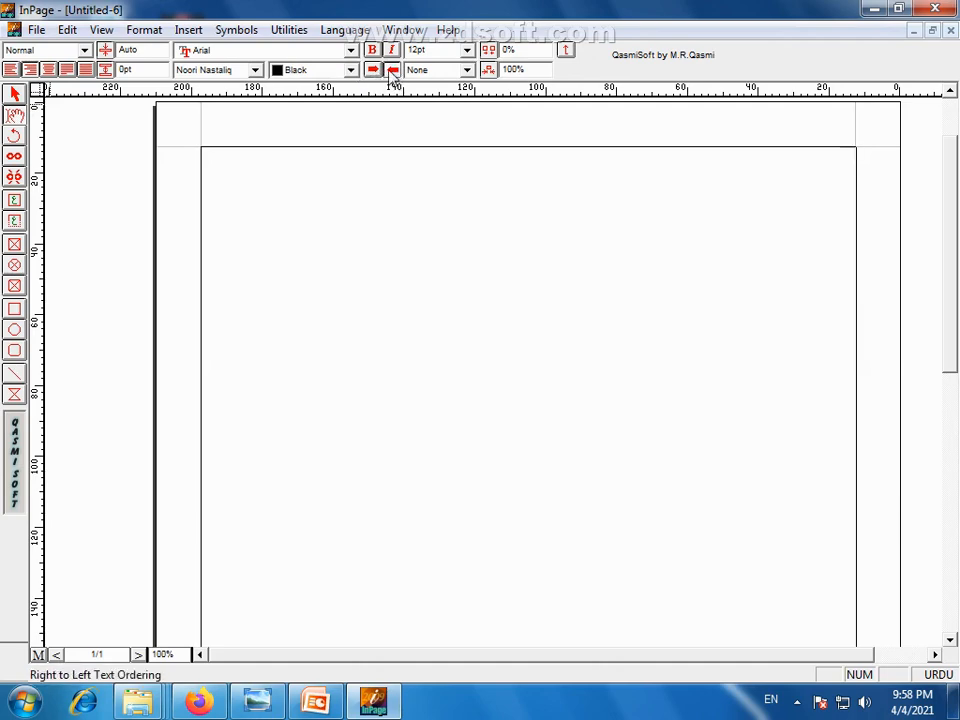
Create another A4 portrait document with the number of columns set to 3
left_click(36, 29)
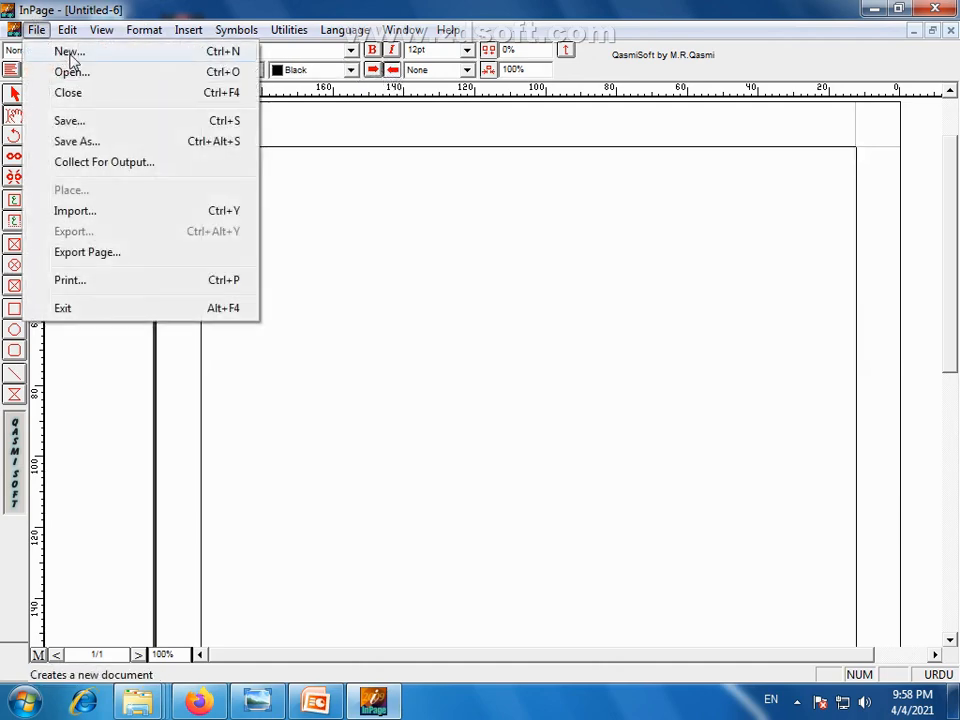
left_click(70, 58)
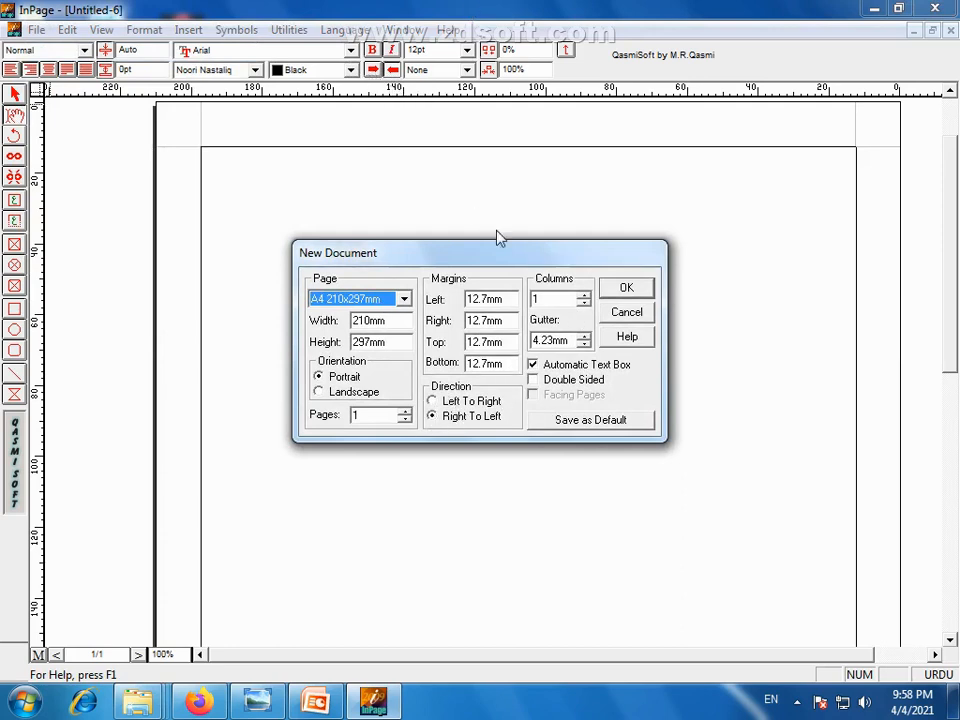
left_click_drag(500, 238, 465, 173)
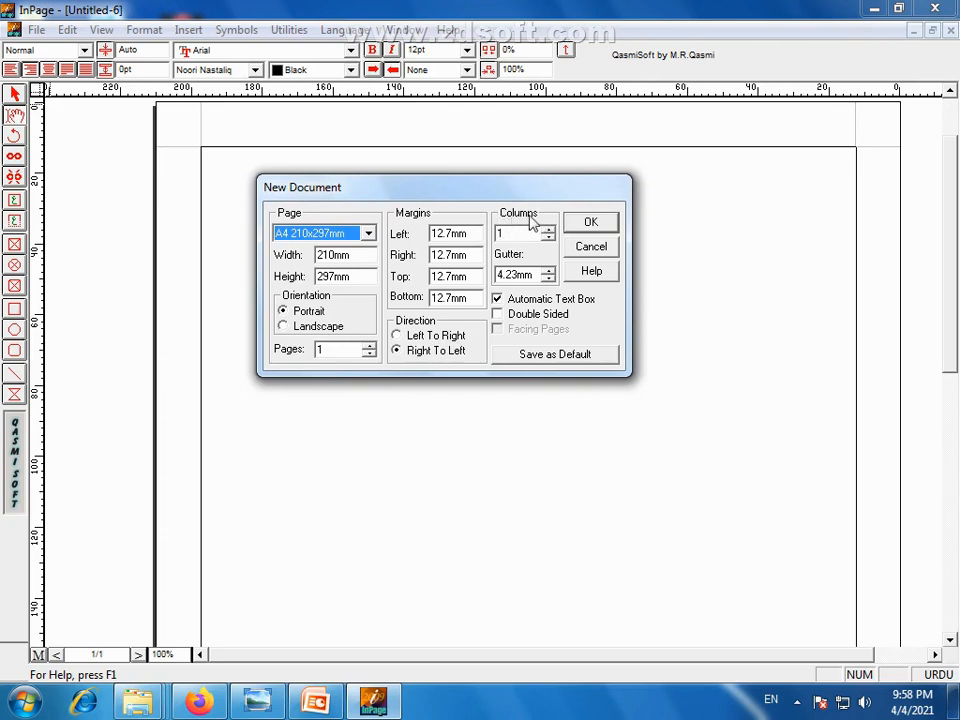
left_click_drag(544, 197, 560, 260)
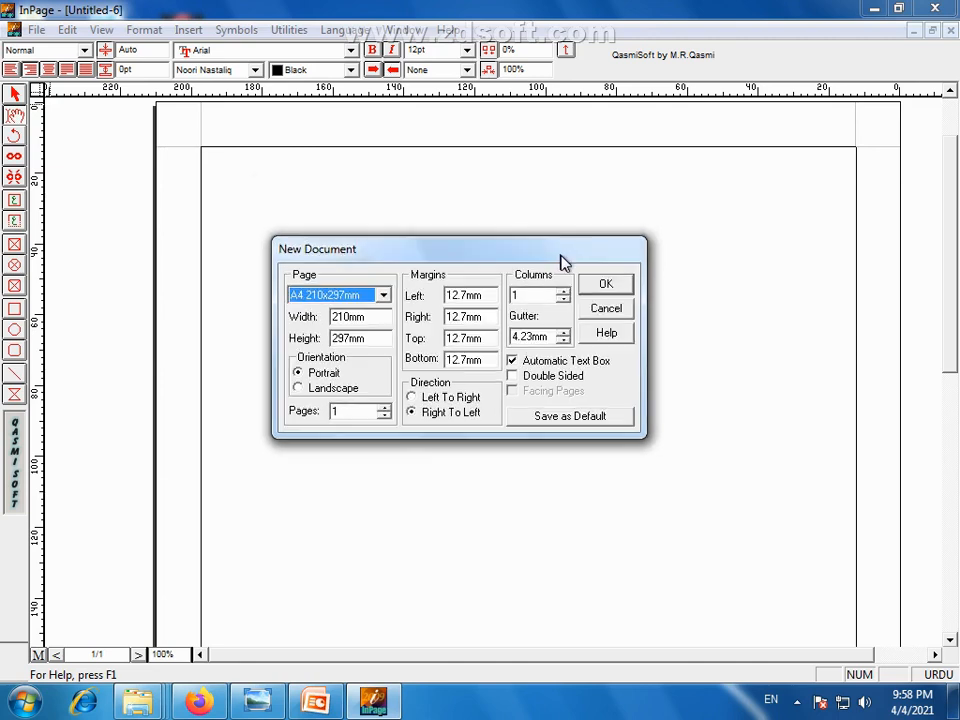
double_click(514, 296)
left_click_drag(512, 258, 564, 253)
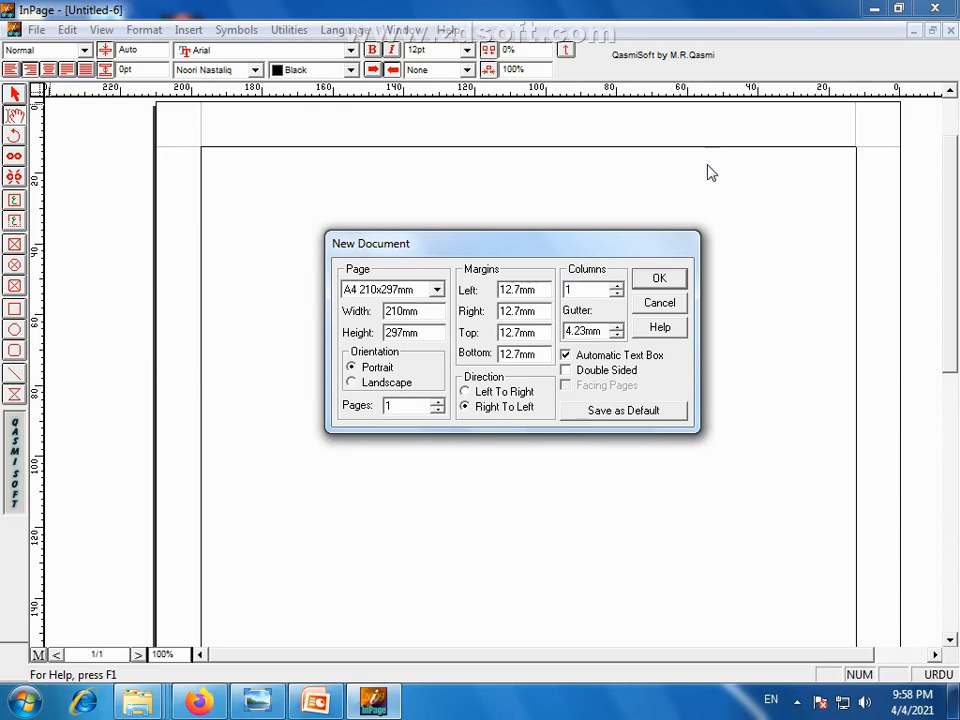
left_click_drag(647, 249, 587, 216)
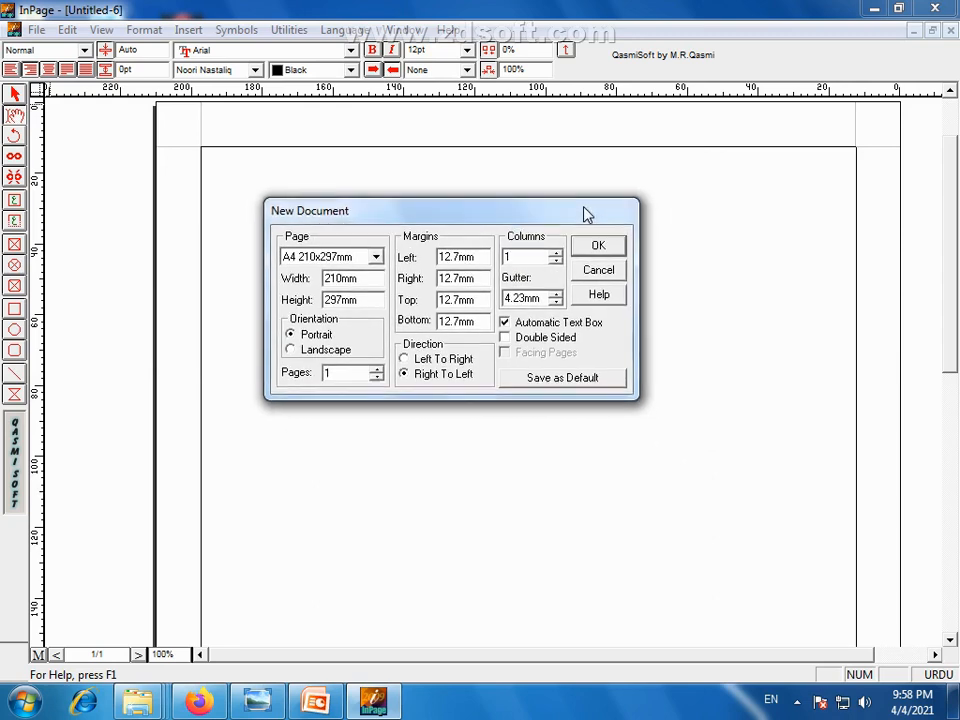
left_click(517, 259)
left_click_drag(553, 275, 555, 277)
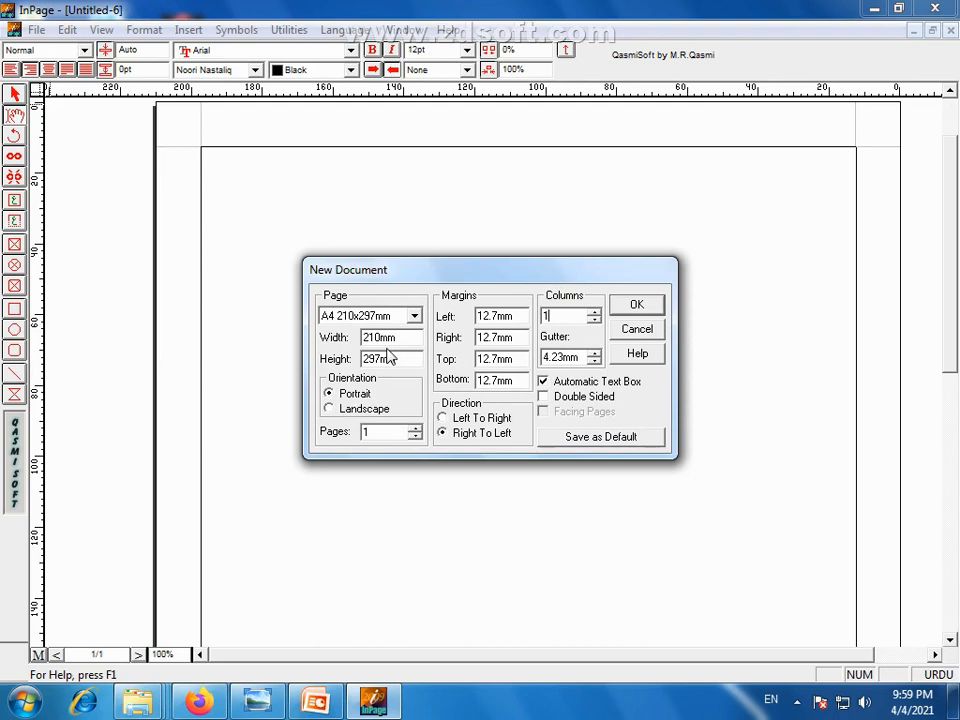
left_click(594, 313)
left_click(640, 310)
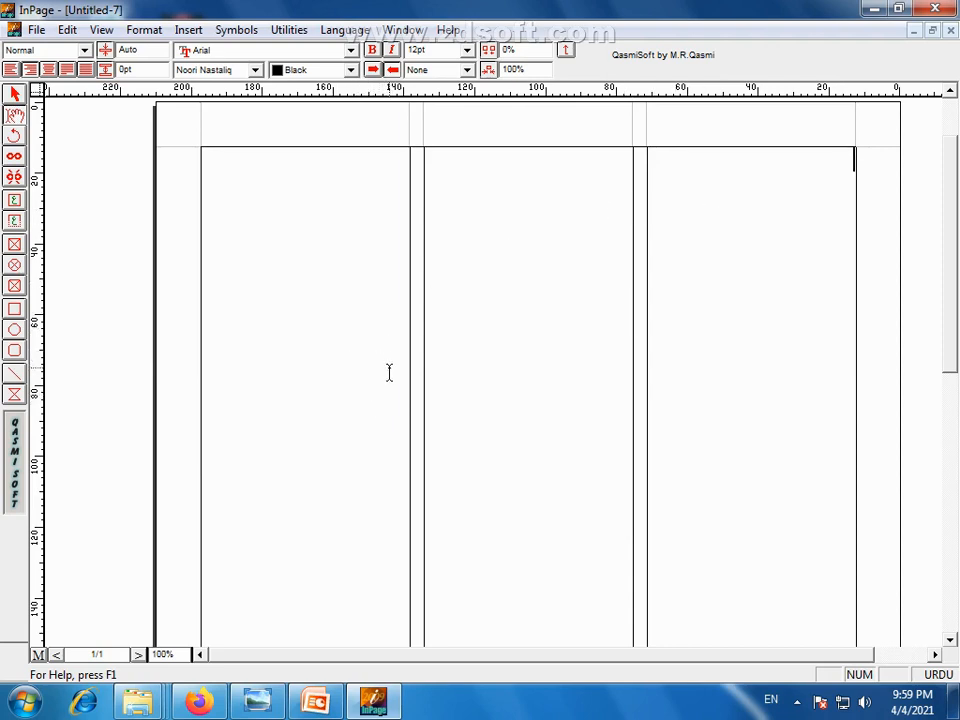
Close the three-column document and create it again with 3 columns and the default 4.23 mm gutter
left_click(951, 31)
left_click(36, 29)
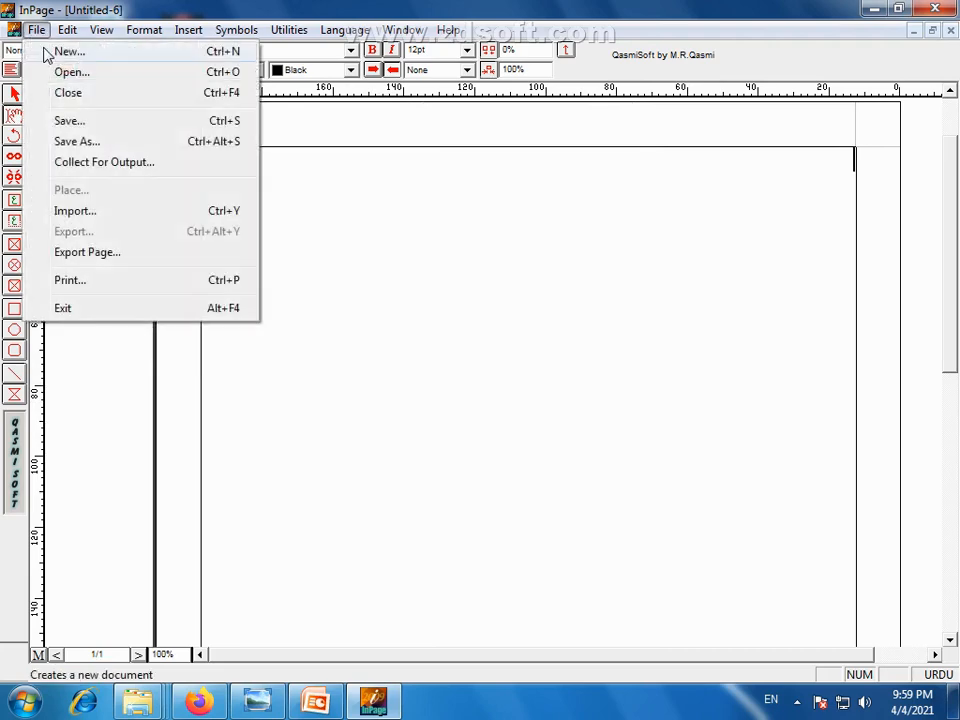
left_click(50, 51)
left_click_drag(594, 262, 591, 223)
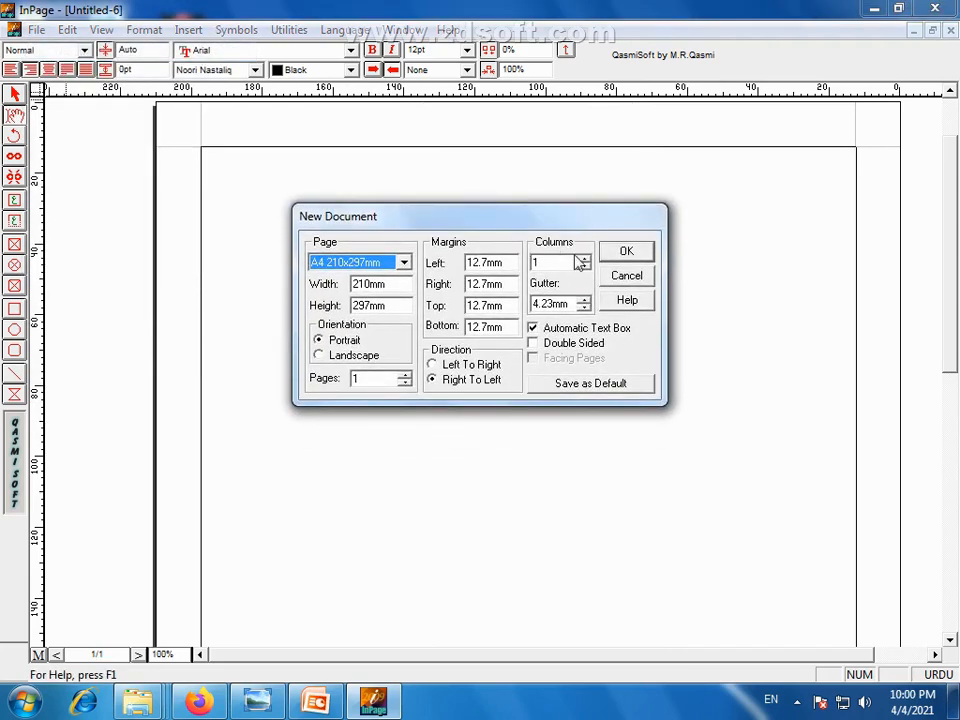
left_click(583, 259)
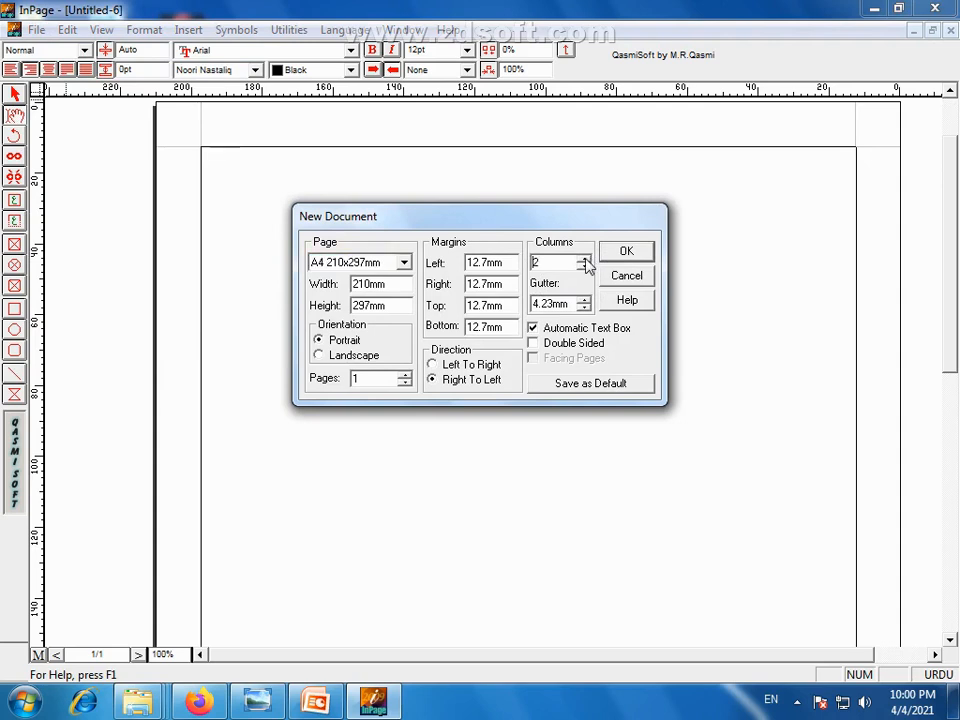
left_click(583, 259)
left_click_drag(535, 224, 522, 246)
left_click(606, 283)
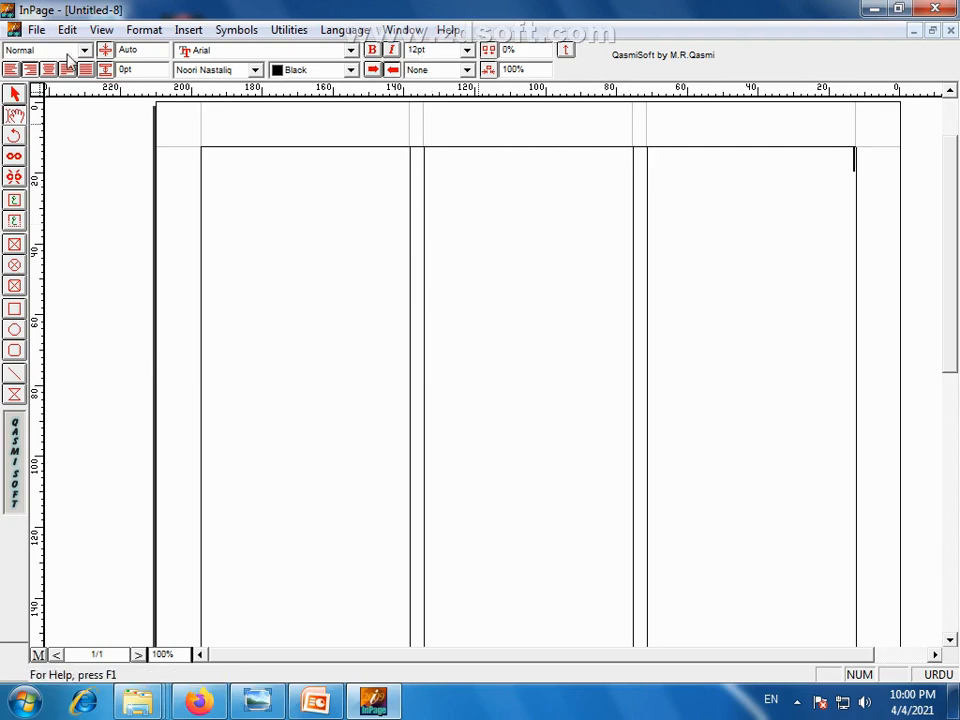
Close the document with the default gutter and create a new A4 document with 3 columns and a wider gutter
left_click(951, 31)
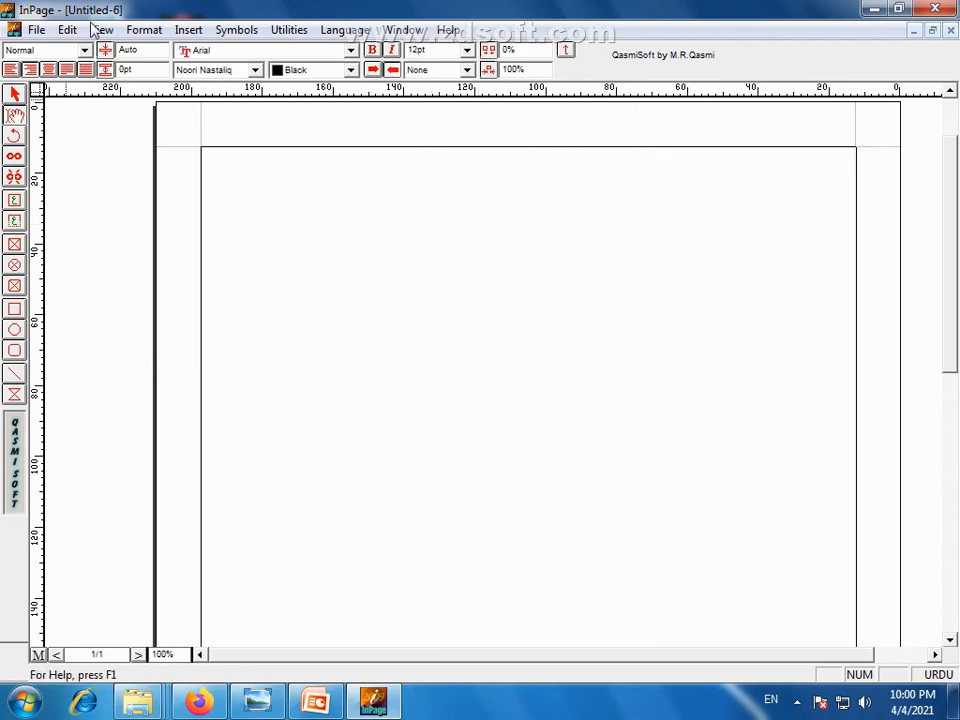
left_click(36, 30)
left_click(62, 51)
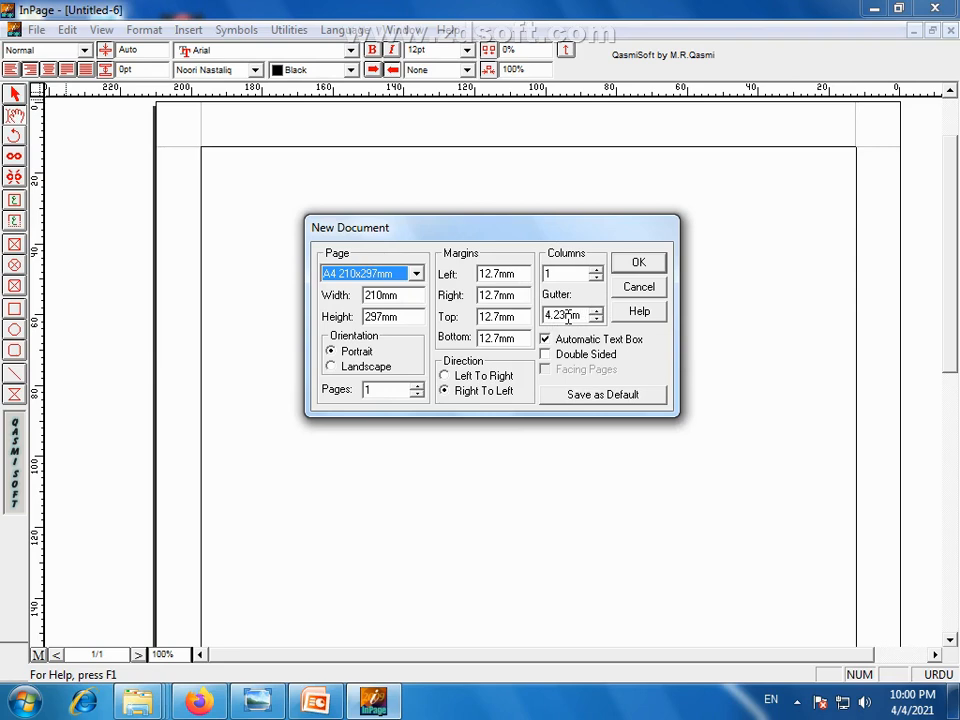
left_click(598, 269)
left_click(598, 269)
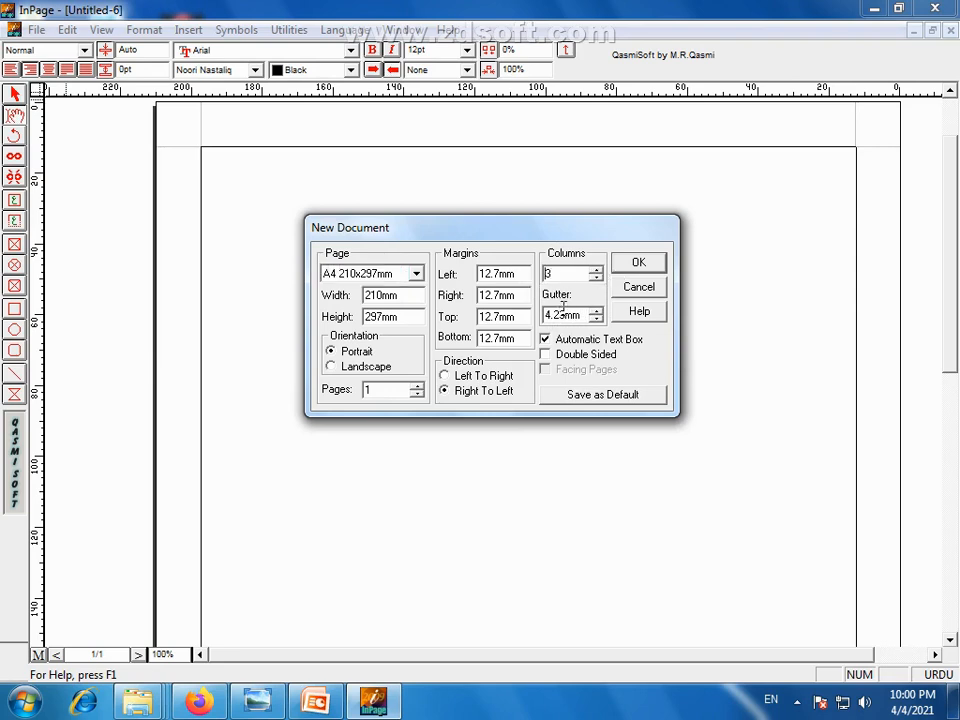
left_click_drag(565, 314, 553, 316)
type("10mm")
left_click_drag(557, 313, 540, 316)
left_click(637, 259)
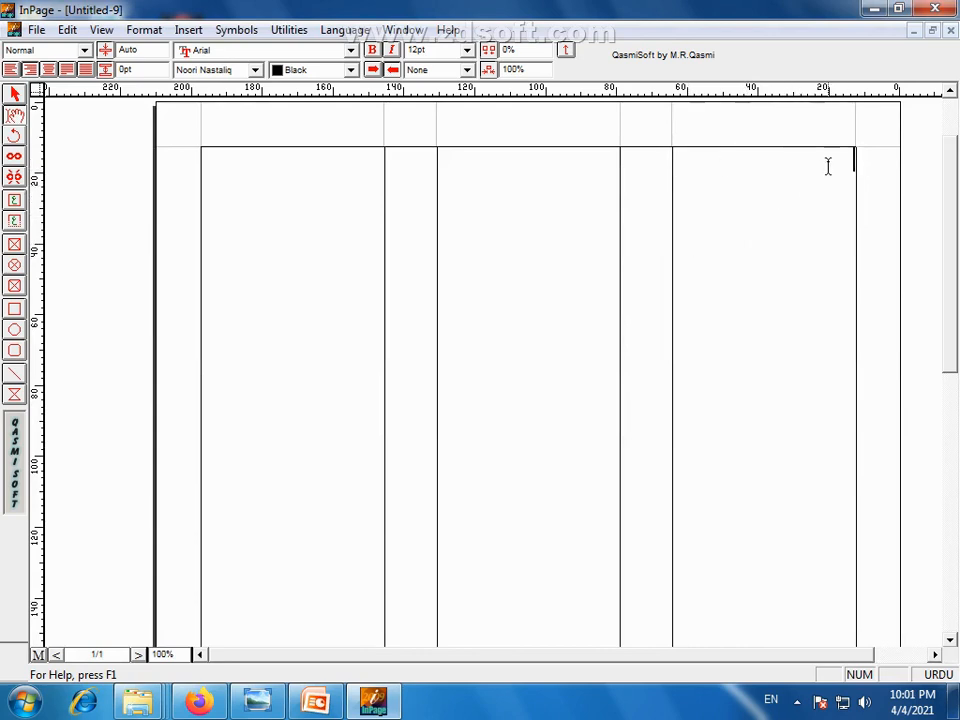
Enter the Urdu phrase پاکستان زندہ باد in the first column and set its font size to 24pt
type("ب")
type("اکستان")
key("ctrl+a")
left_click(466, 49)
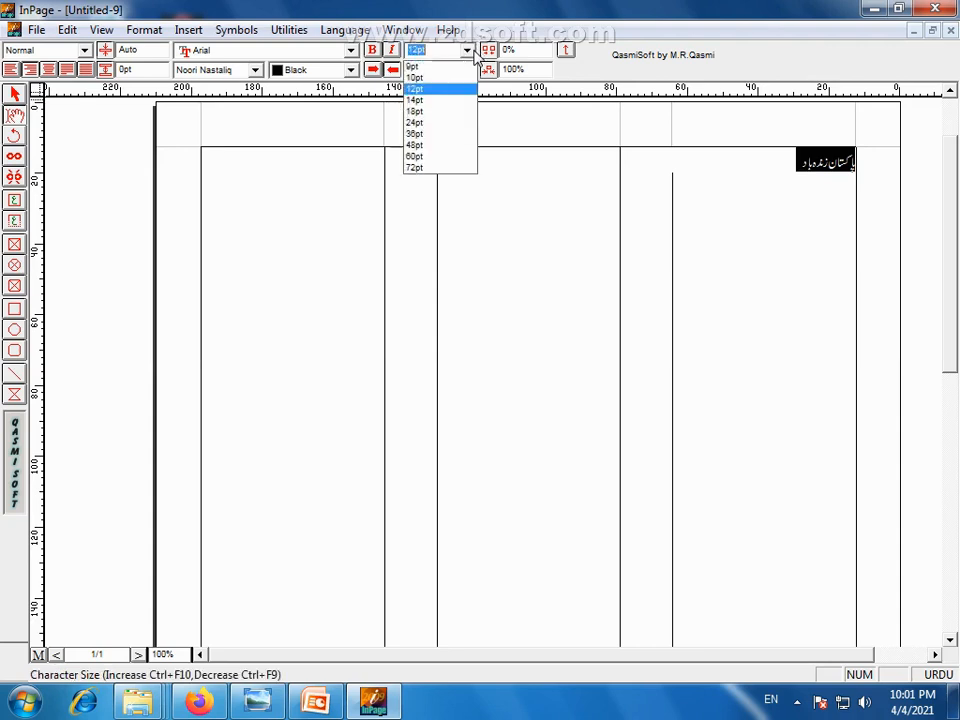
left_click(420, 120)
left_click(779, 182)
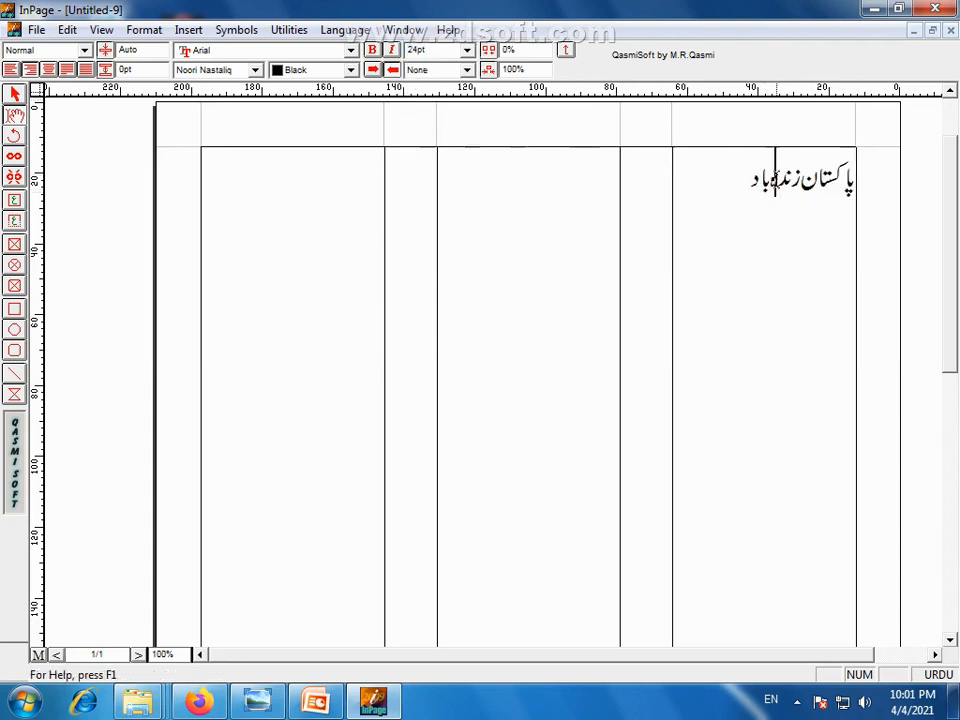
Copy the Urdu phrase and paste it repeatedly until the text fills the first column and flows into the second
left_click_drag(741, 178, 887, 172)
key("ctrl+c")
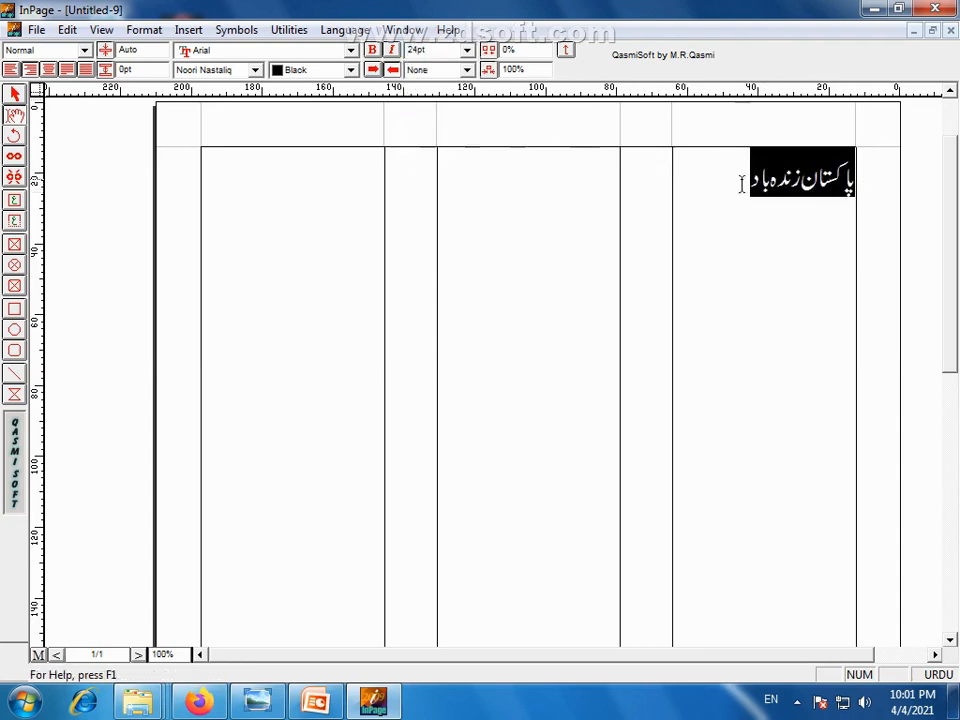
left_click(745, 182)
key("ctrl+v")
key("ctrl+v")
key("ctrl+v")
key("ctrl+v")
key("ctrl+v")
key("ctrl+v")
key("ctrl+v")
key("ctrl+v")
key("ctrl+v")
key("ctrl+v")
key("ctrl+v")
key("ctrl+v")
key("ctrl+v")
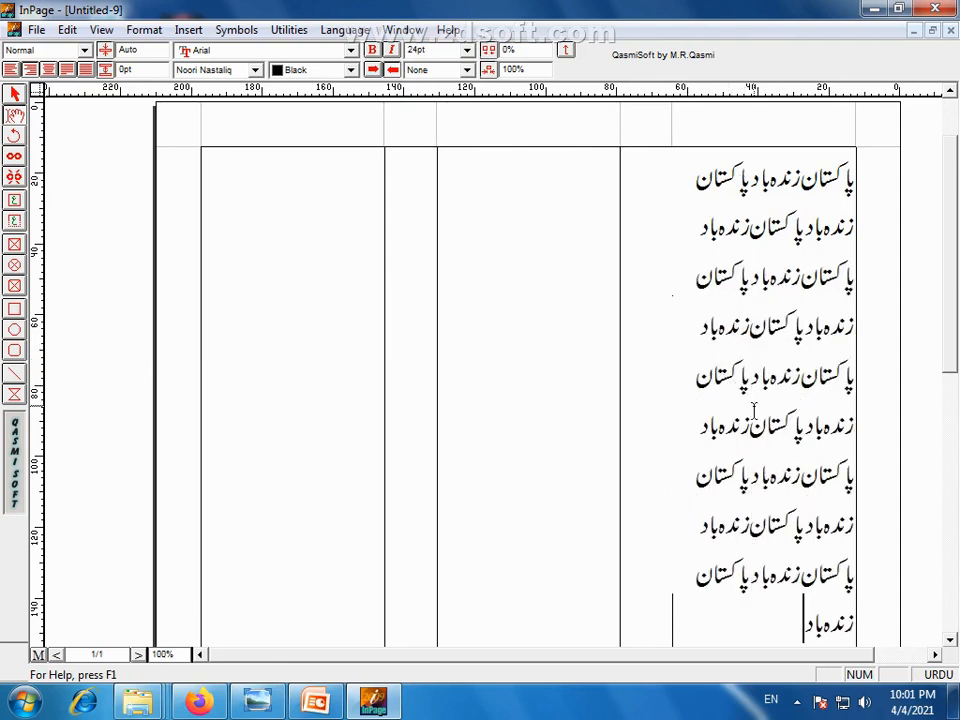
key("ctrl+v")
key("ctrl+v")
key("ctrl+v")
key("ctrl+v")
key("ctrl+v")
key("ctrl+v")
key("ctrl+v")
key("ctrl+v")
key("ctrl+v")
key("ctrl+v")
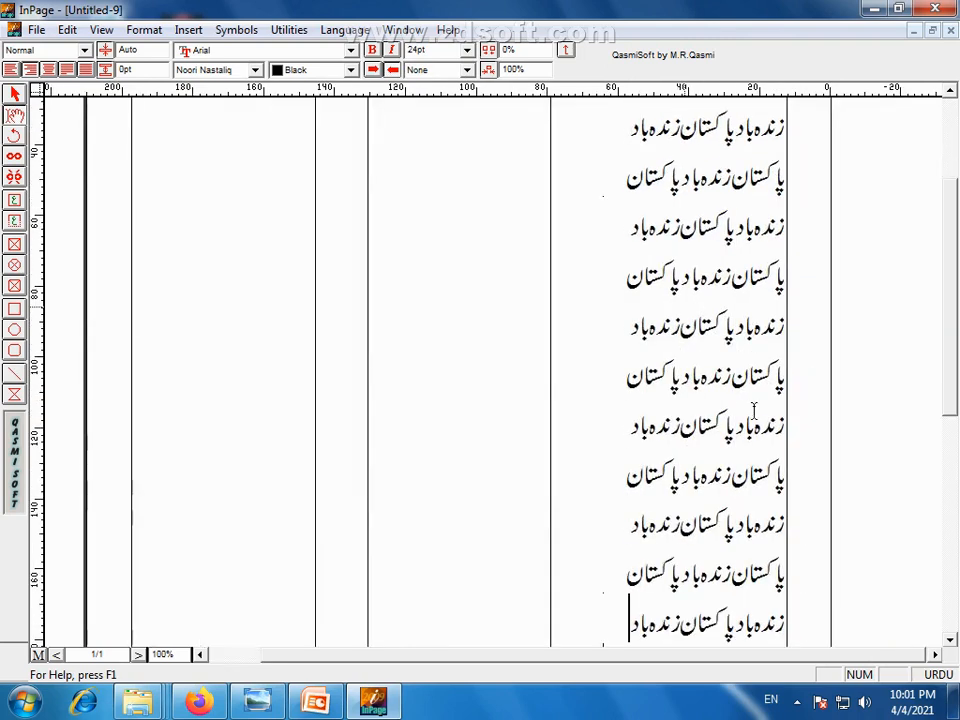
key("ctrl+v")
key("ctrl+v")
key("ctrl+v")
key("ctrl+v")
key("ctrl+v")
key("ctrl+v")
key("ctrl+v")
key("ctrl+v")
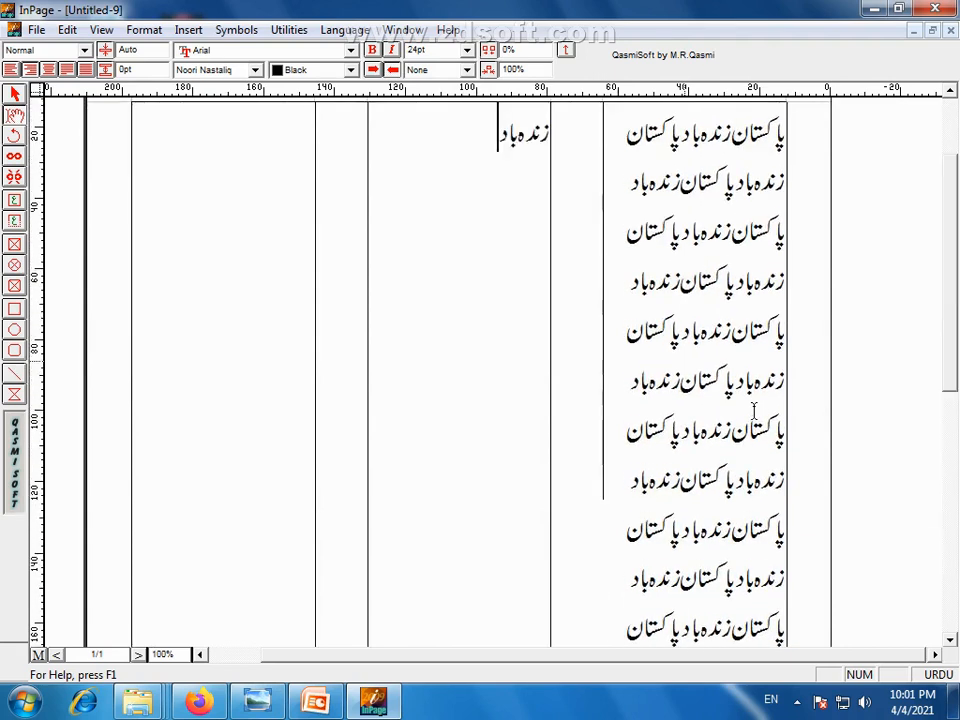
key("ctrl+v")
key("ctrl+v")
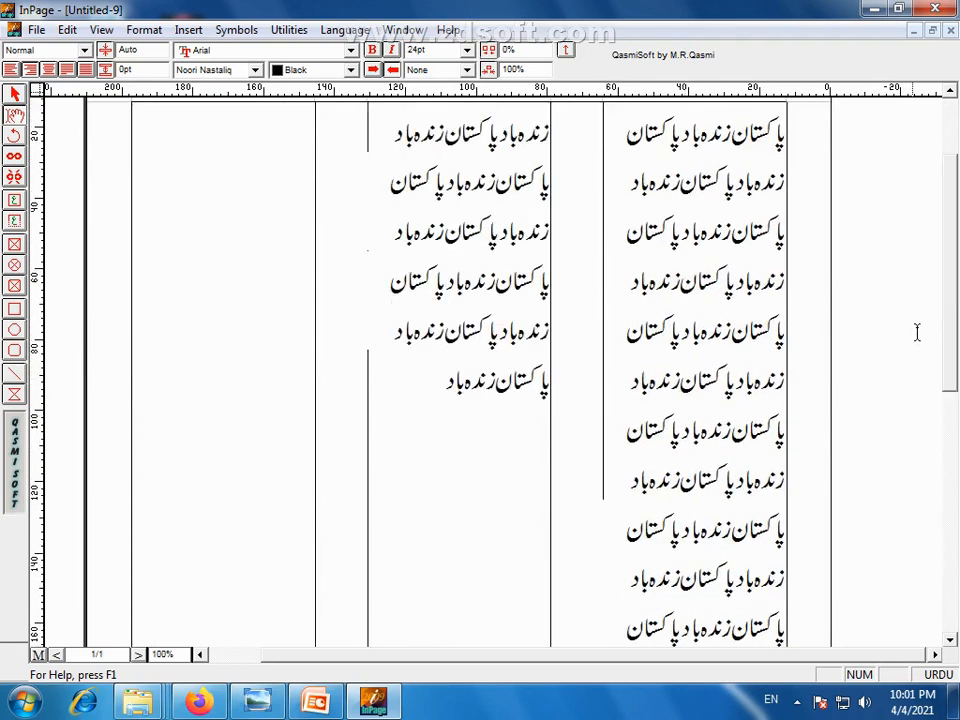
scroll(431, 255, "up", 3)
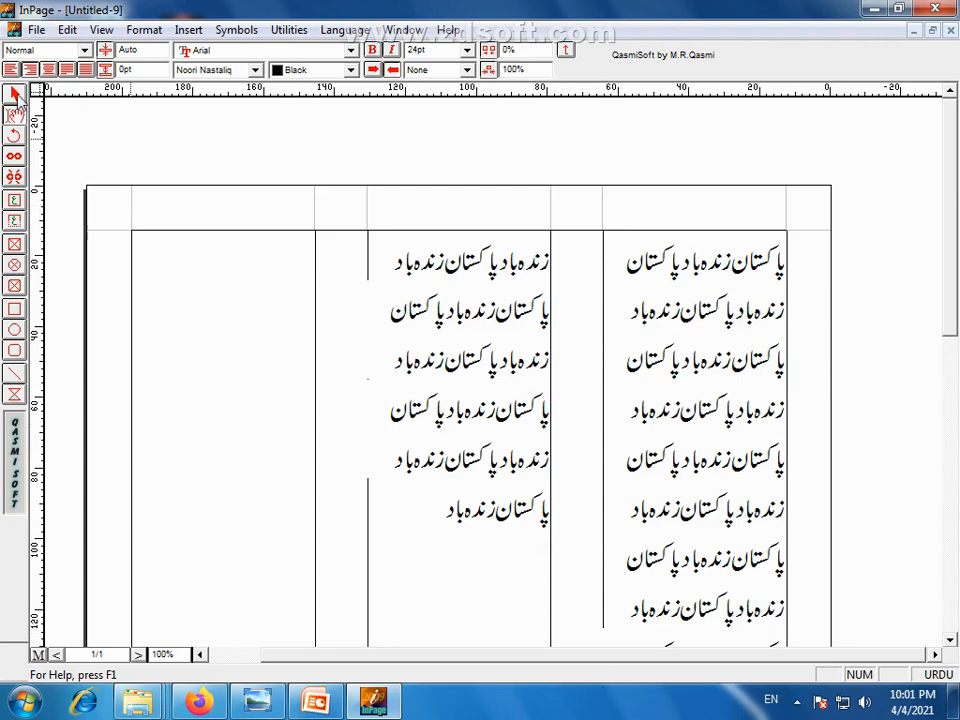
Create a new single-column A4 portrait document with Automatic Text Box turned off, and activate the hand-shaped text-editing tool
left_click(67, 29)
mouse_move(36, 30)
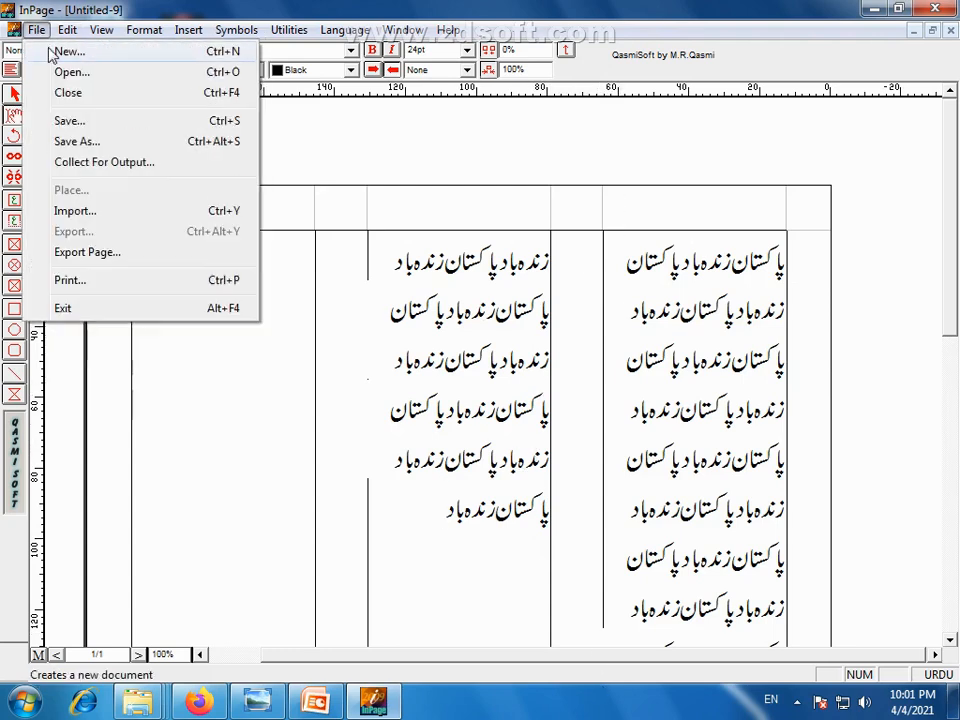
left_click(50, 51)
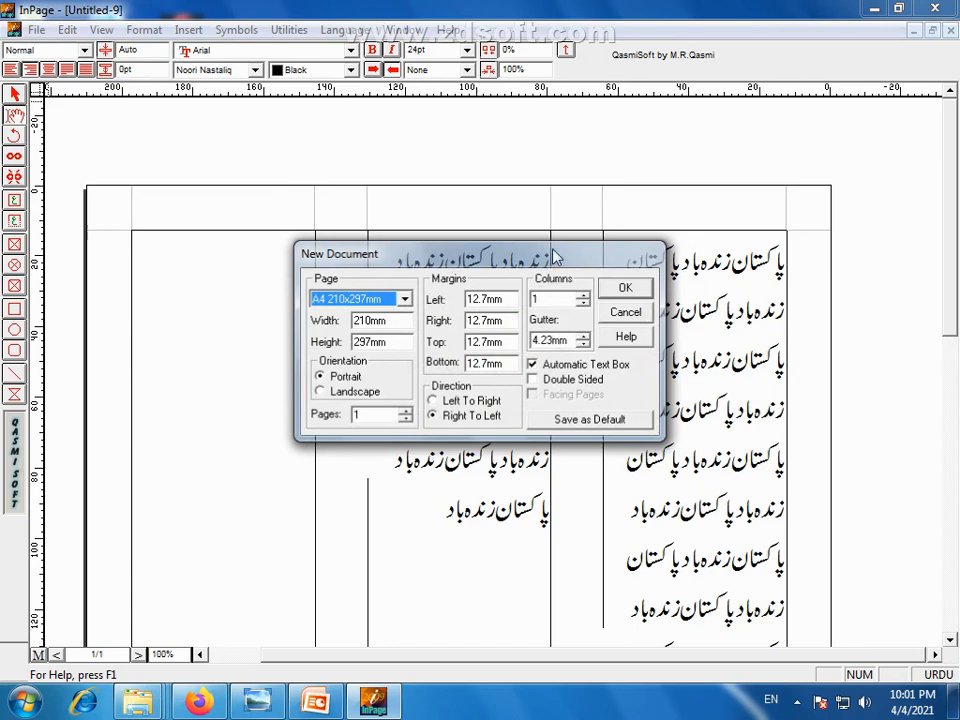
left_click_drag(555, 256, 531, 283)
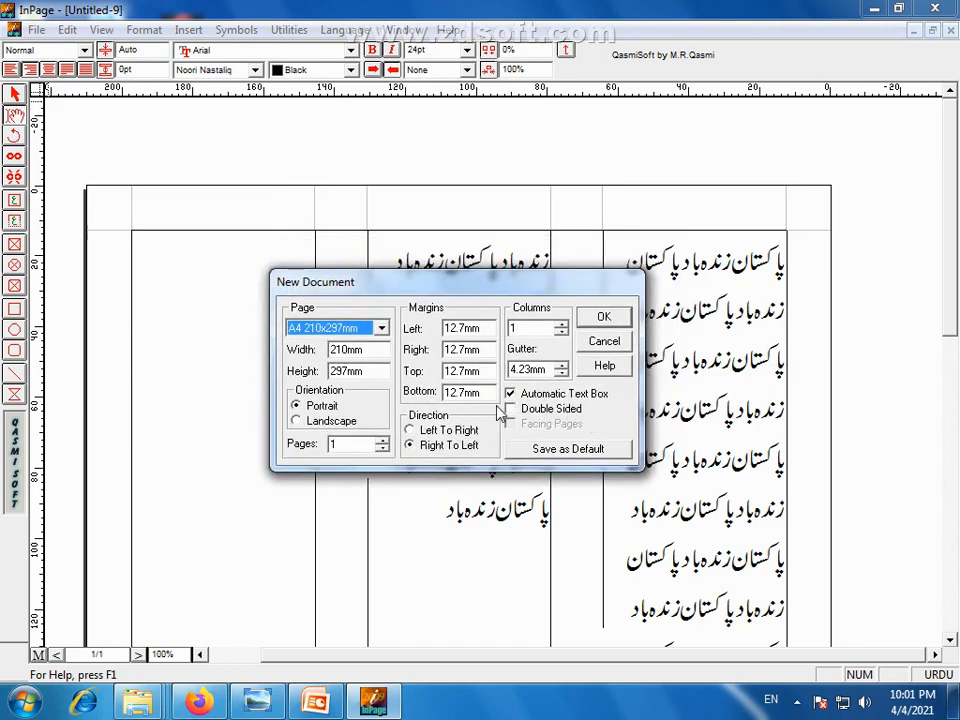
left_click_drag(525, 281, 422, 250)
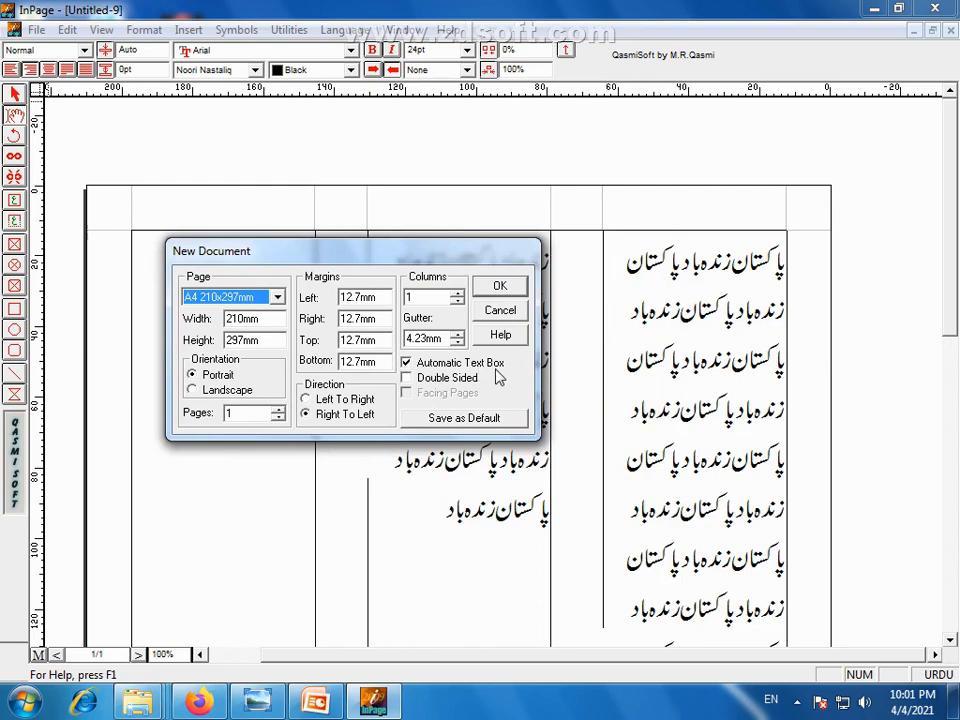
left_click(409, 363)
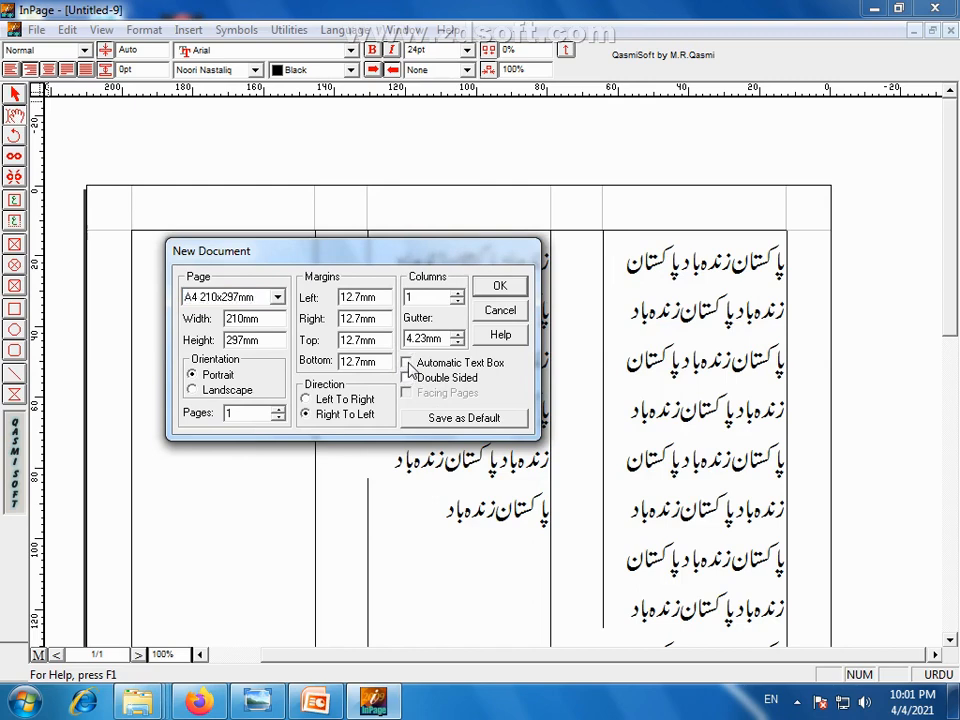
left_click(498, 286)
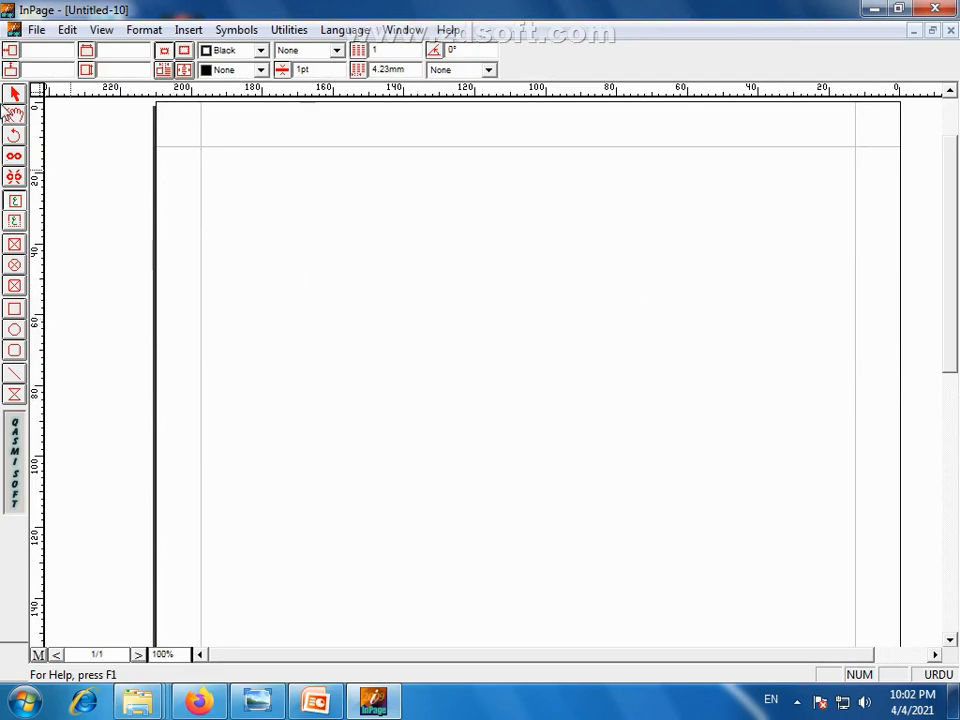
left_click(15, 118)
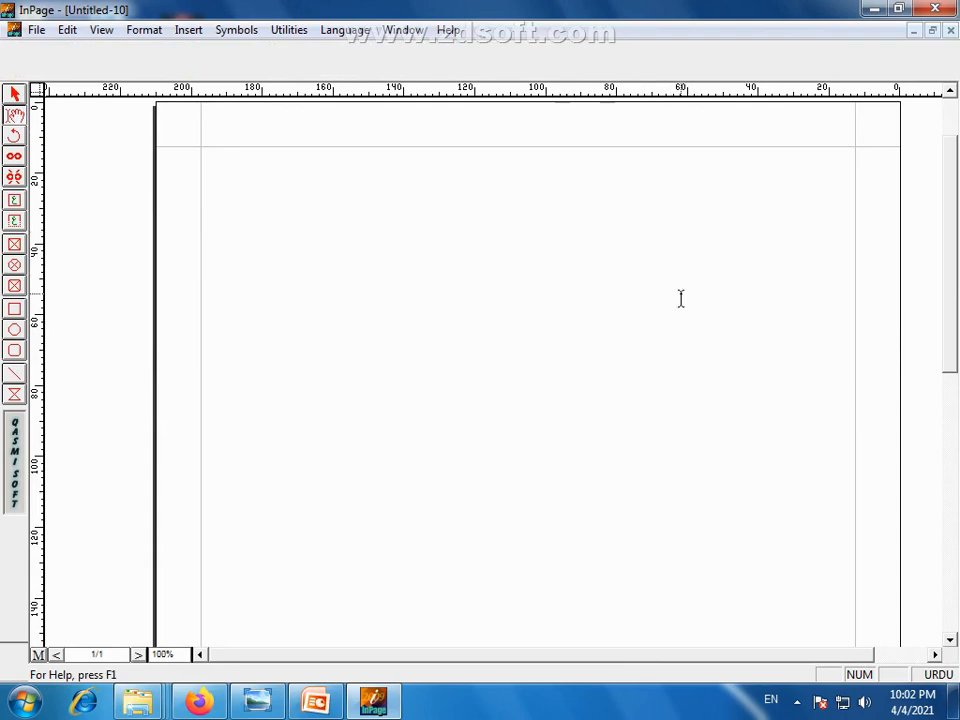
Open the settings for a new document and switch Automatic Text Box off and back on
left_click(38, 31)
left_click(52, 56)
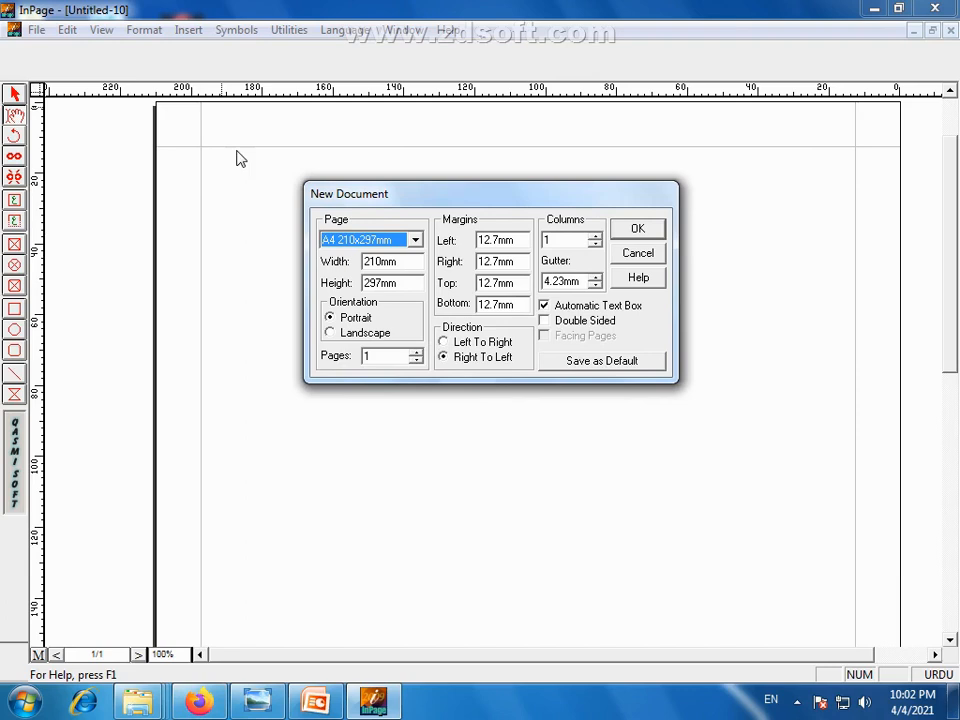
left_click(546, 309)
left_click(550, 310)
left_click_drag(587, 197, 613, 205)
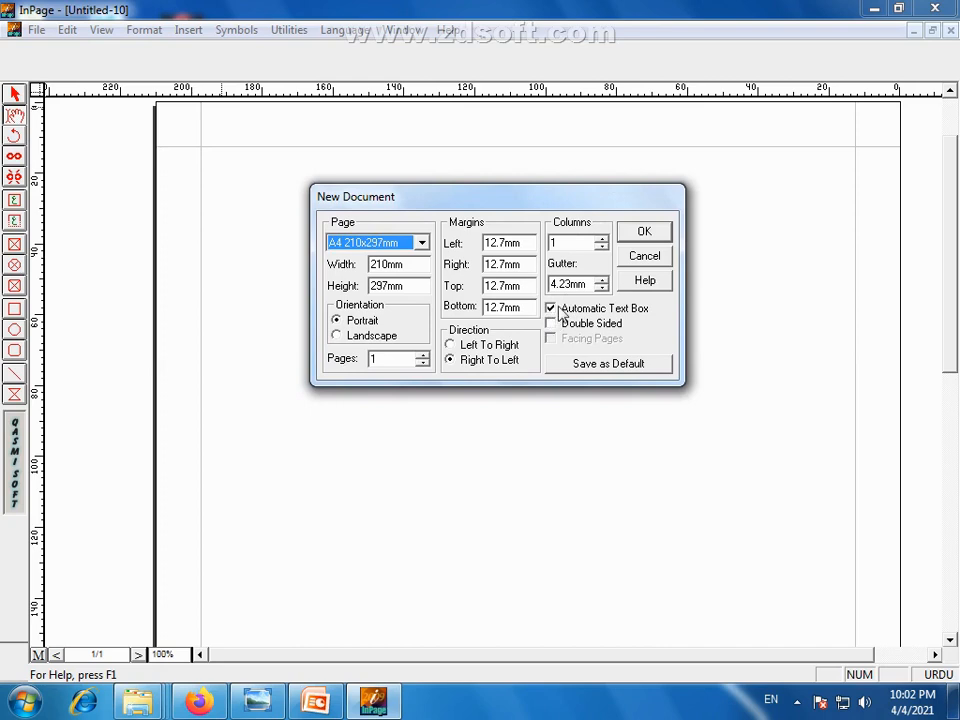
left_click_drag(571, 209, 520, 252)
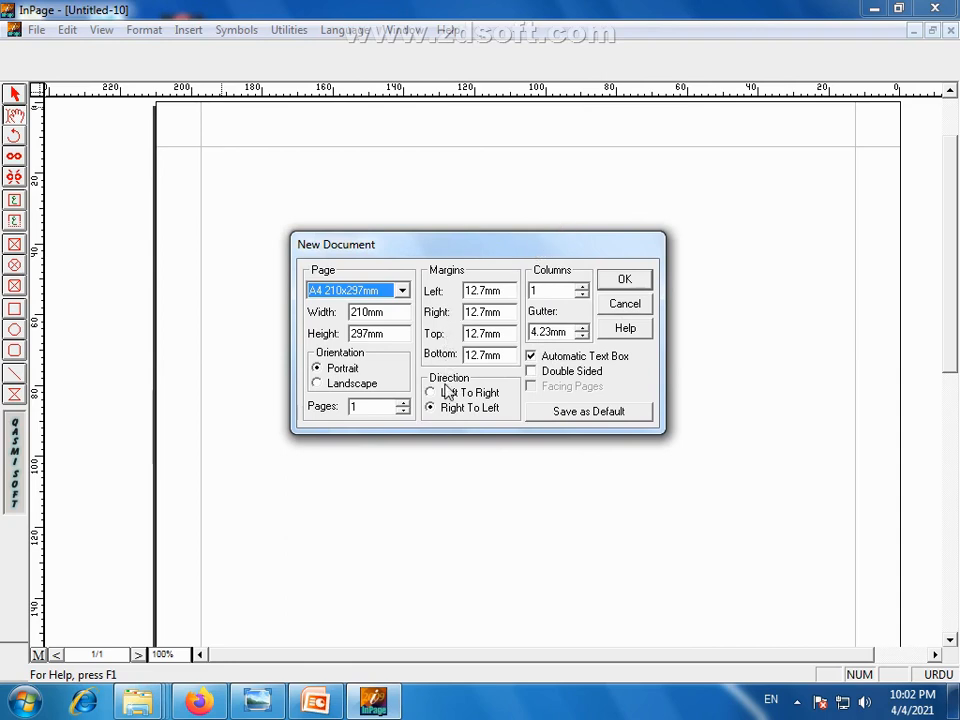
left_click_drag(597, 250, 625, 236)
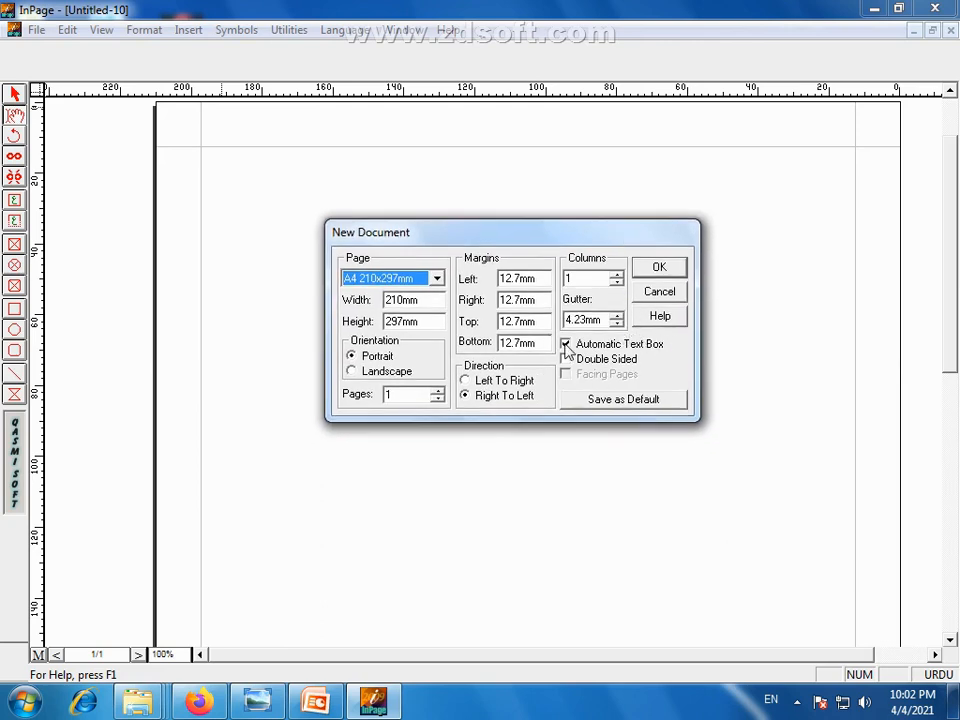
left_click_drag(611, 240, 579, 216)
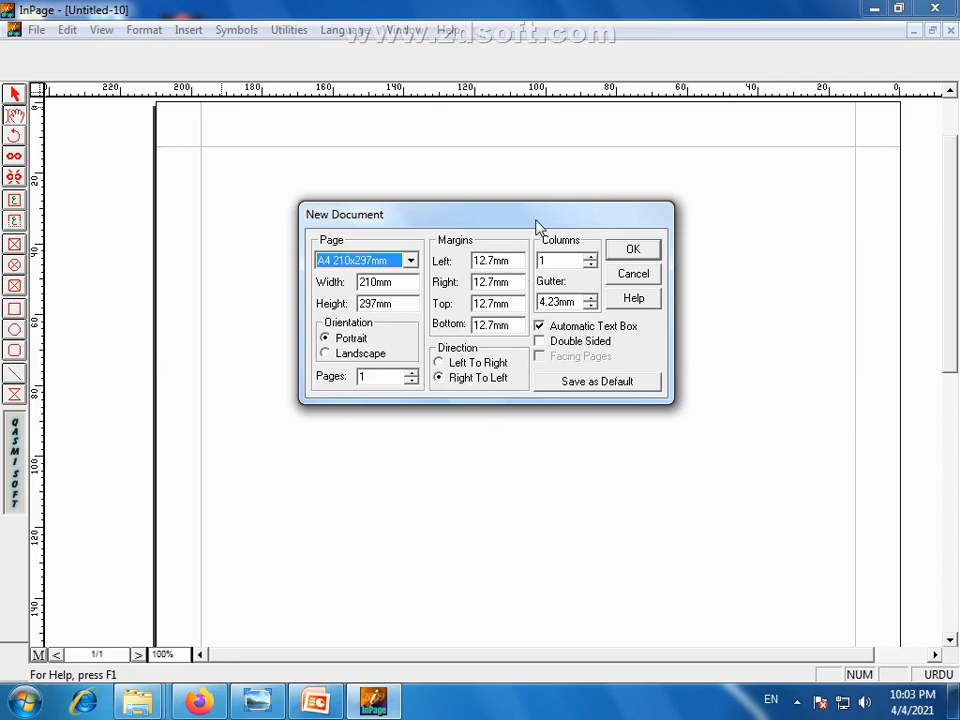
left_click_drag(536, 220, 506, 219)
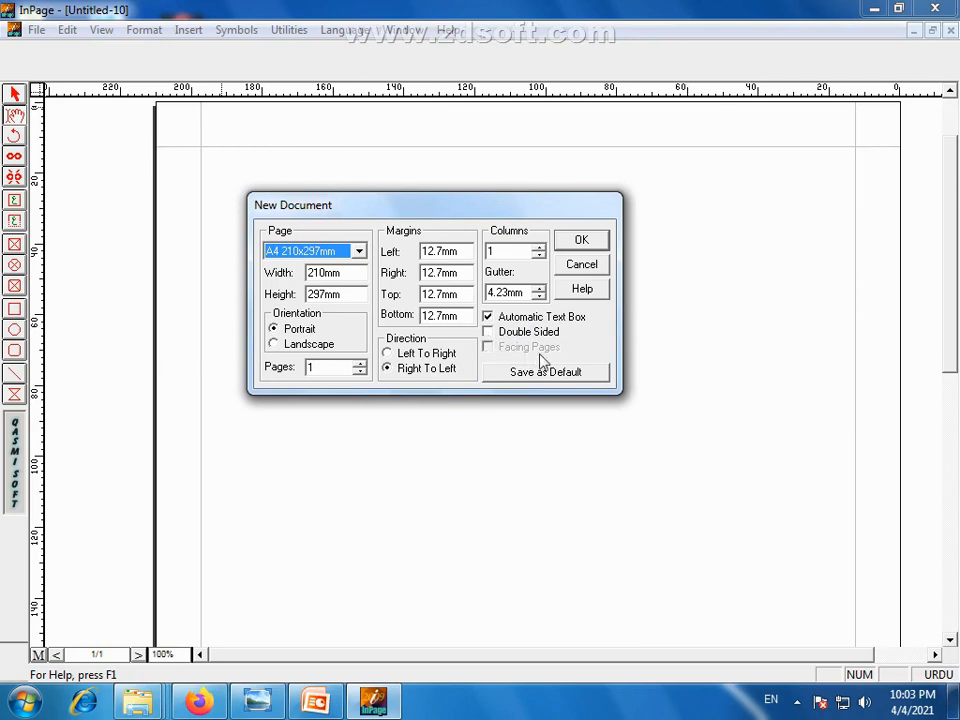
Try the Double Sided and Facing Pages options for the new document and switch Double Sided off again
left_click(489, 333)
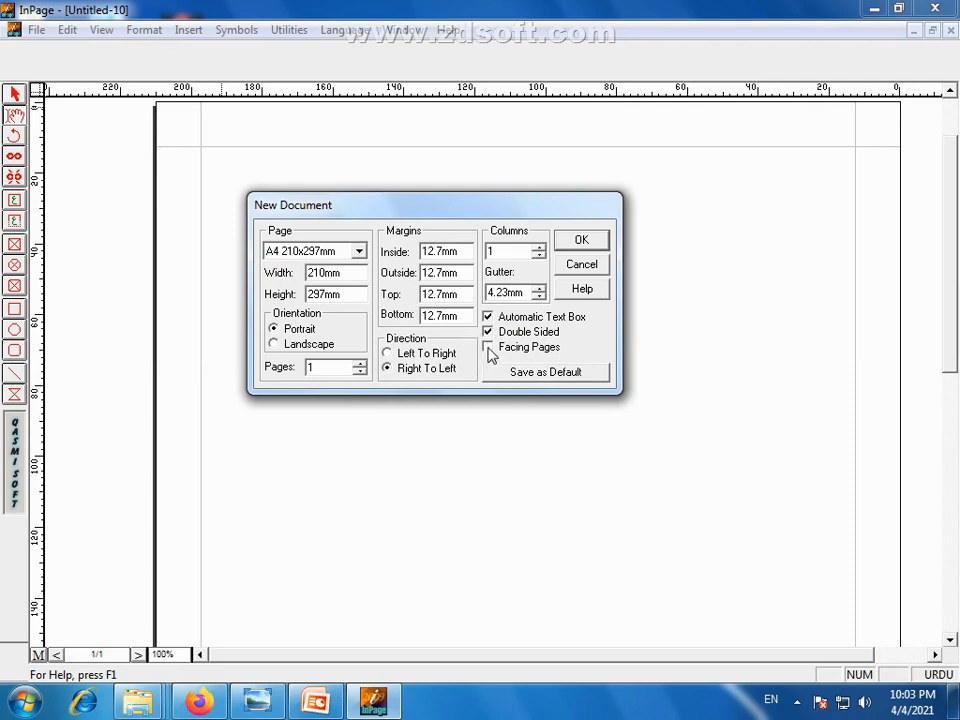
left_click(489, 350)
left_click(488, 332)
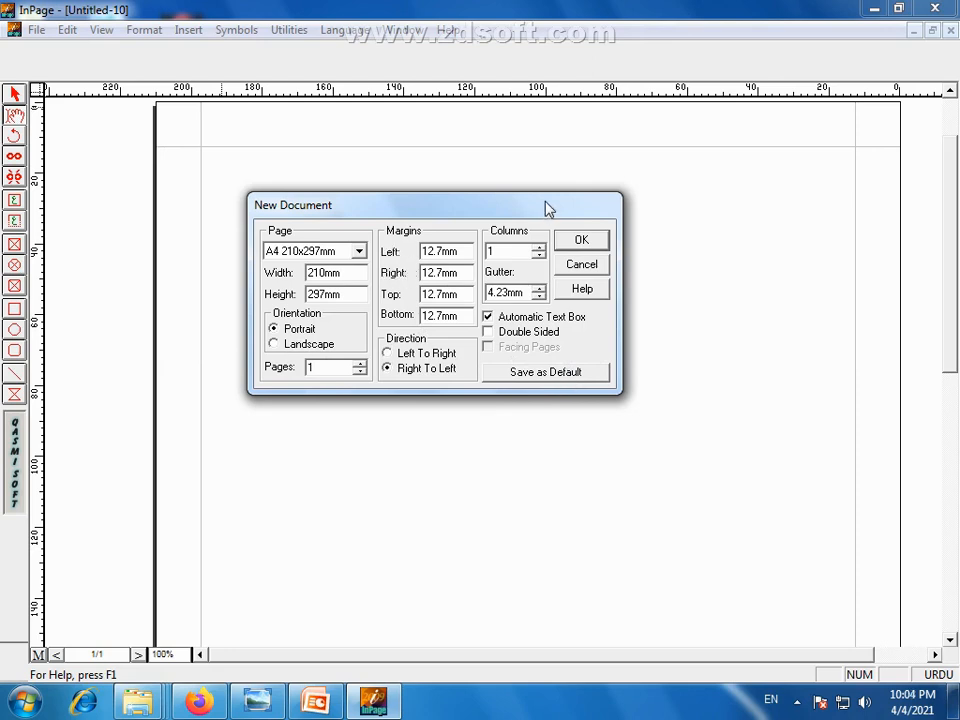
left_click_drag(546, 207, 575, 189)
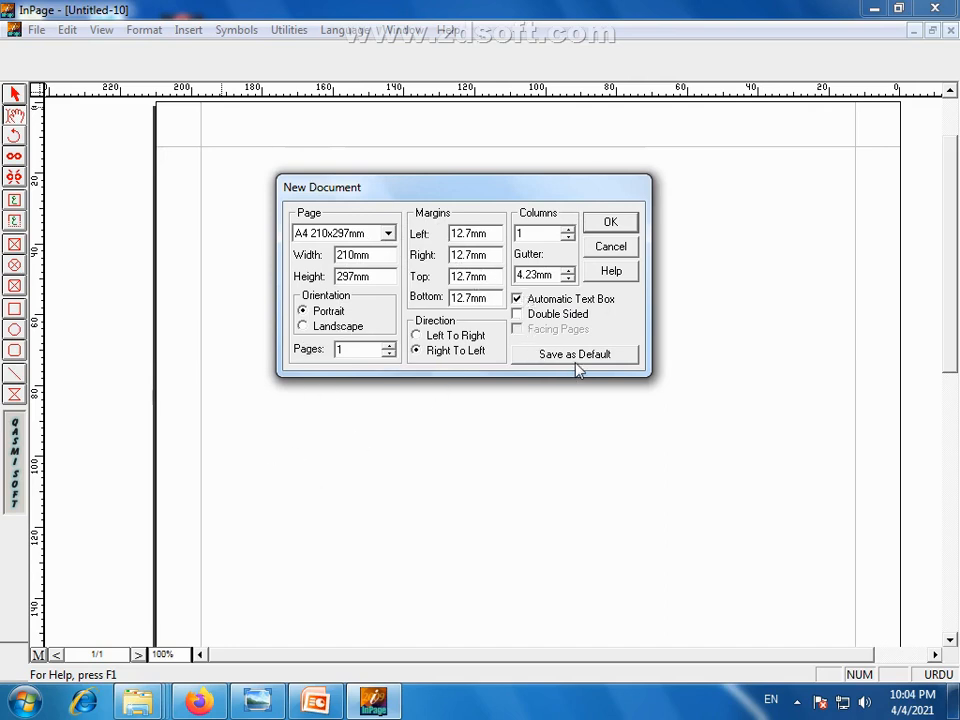
left_click(514, 296)
left_click(515, 297)
left_click_drag(528, 193, 562, 209)
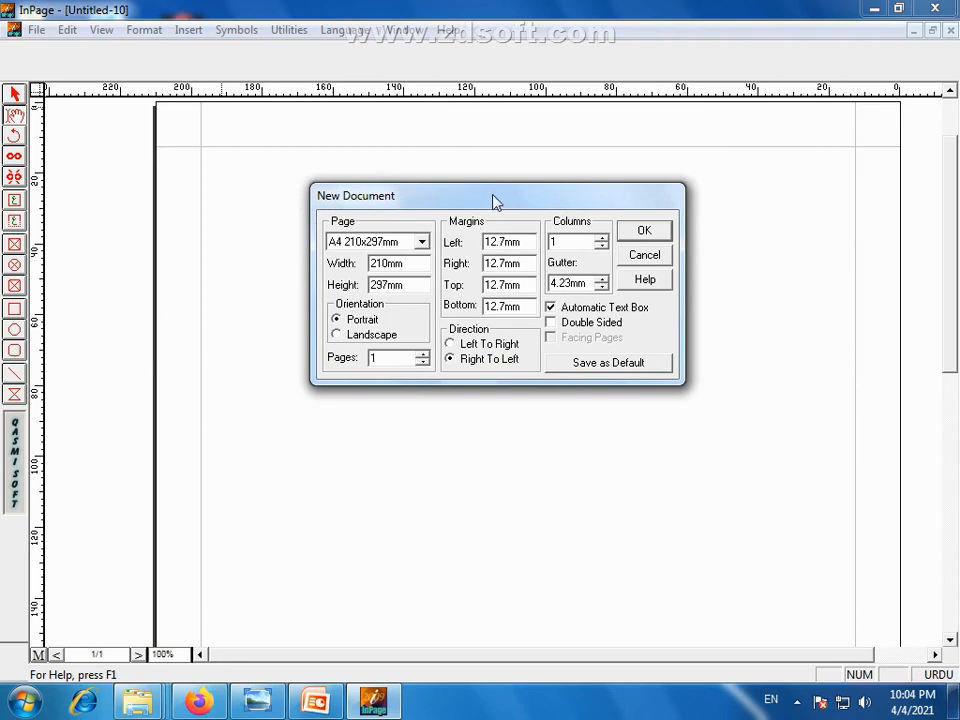
left_click_drag(493, 199, 487, 203)
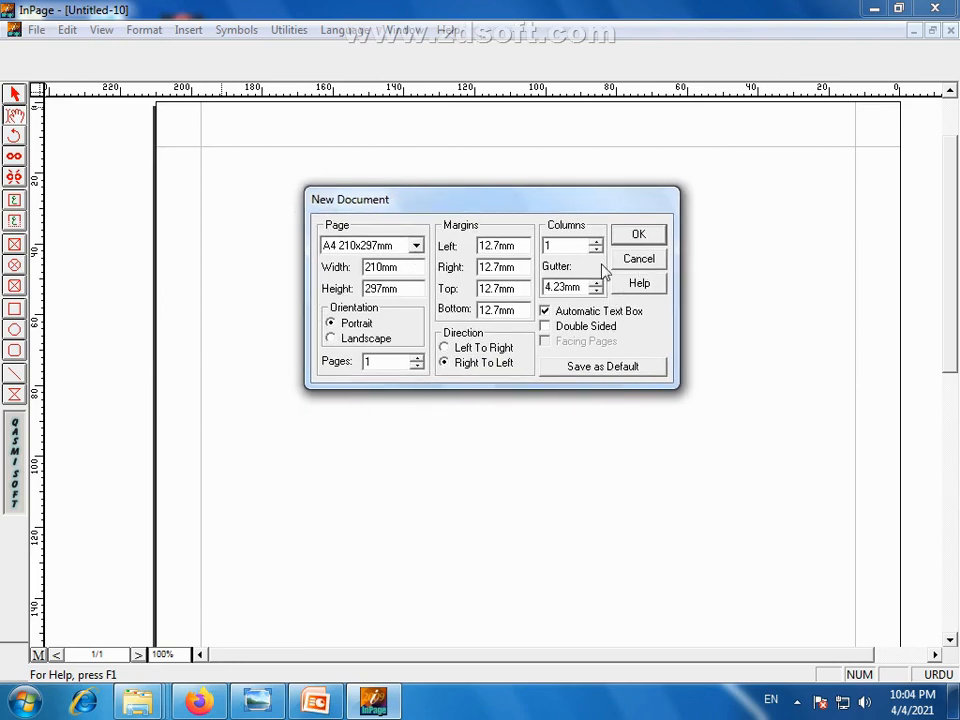
left_click_drag(538, 204, 524, 211)
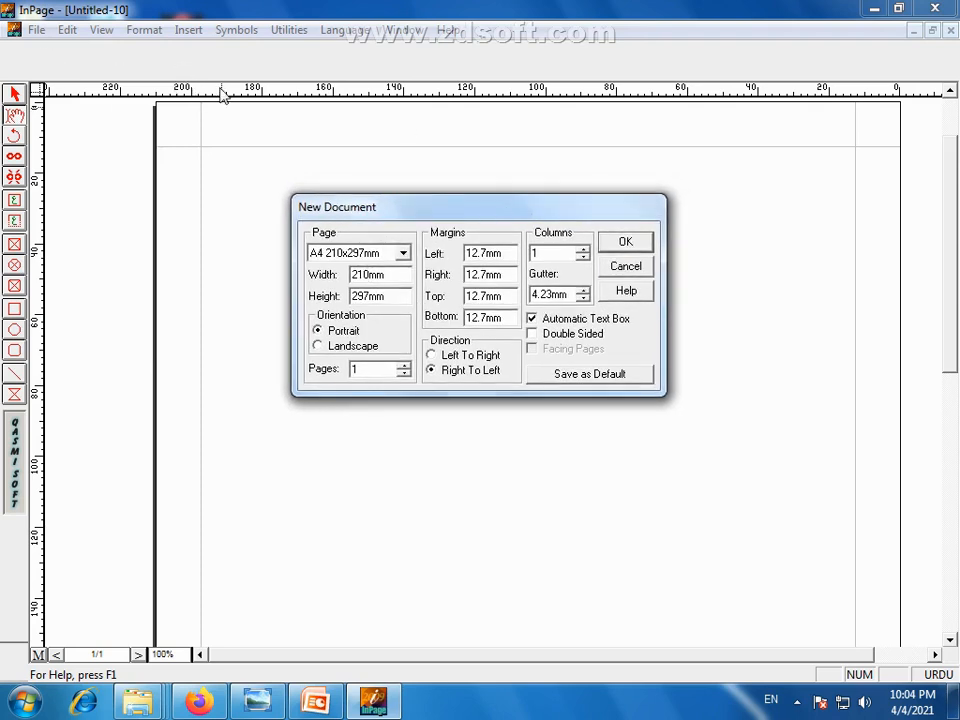
left_click_drag(423, 211, 415, 211)
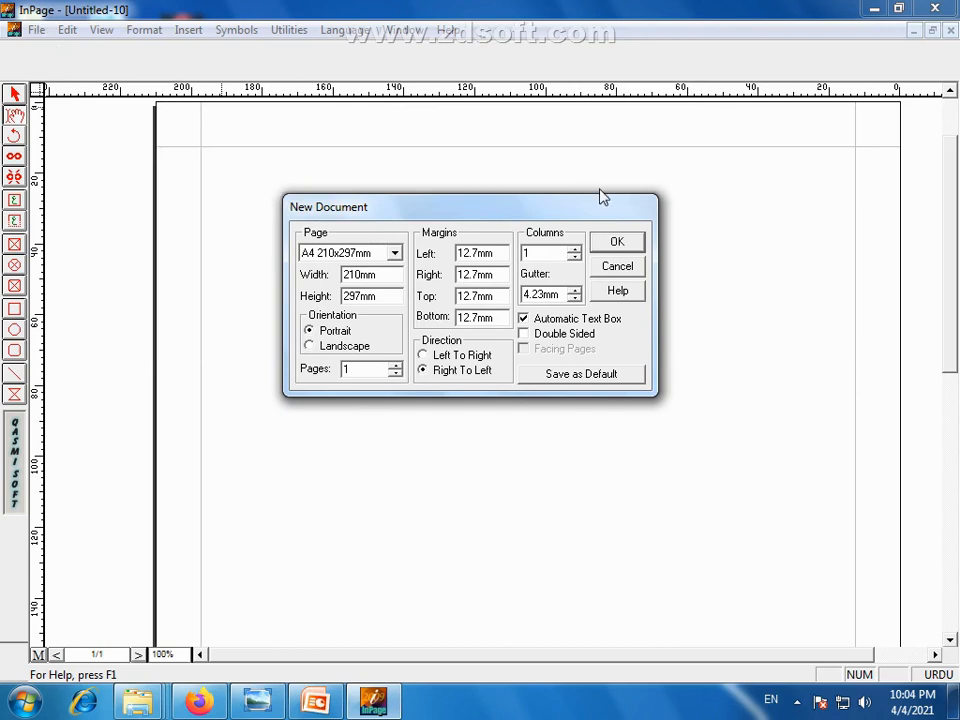
left_click_drag(583, 215, 578, 192)
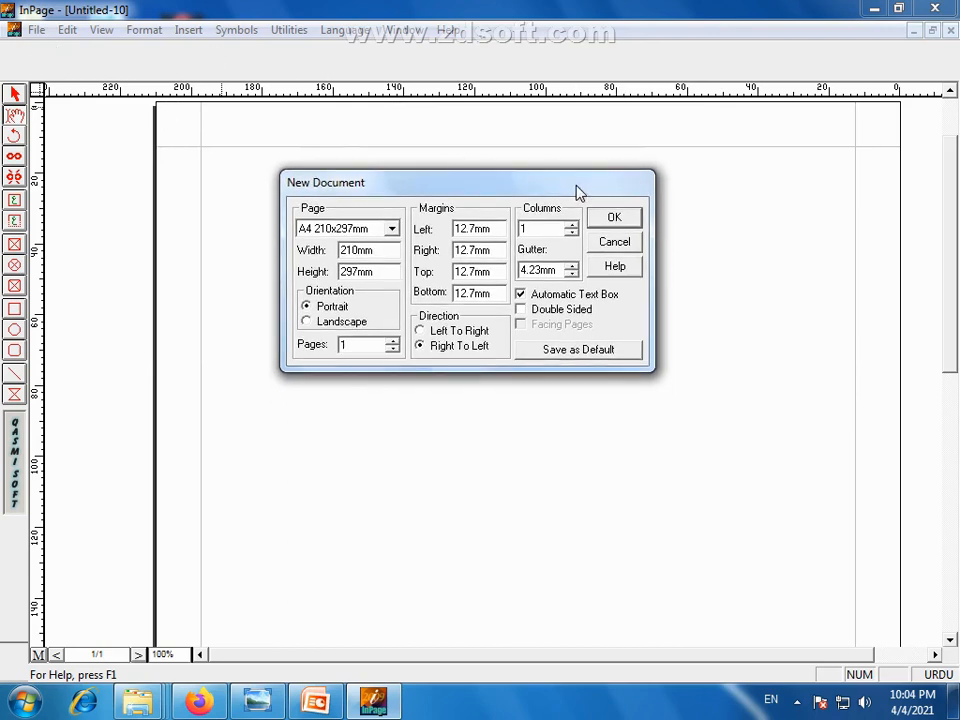